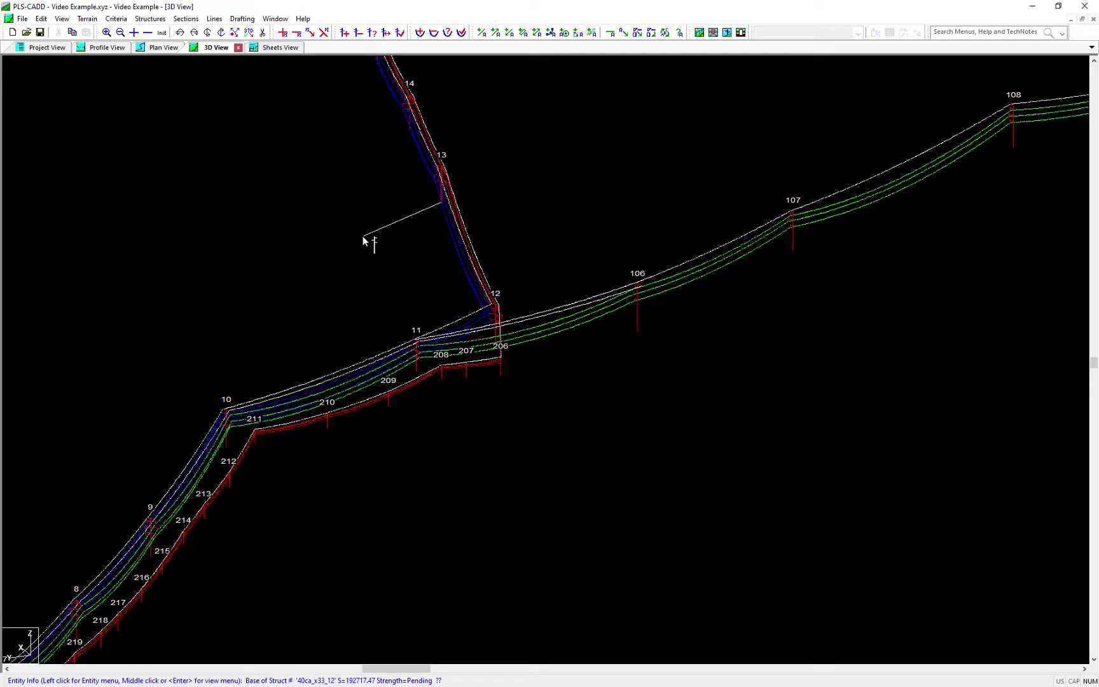
Inspect the circuit and phase labels table, then close it without saving changes.
{"action": "left_click", "coordinate": [187, 20]}
{"action": "mouse_move", "coordinate": [200, 313]}
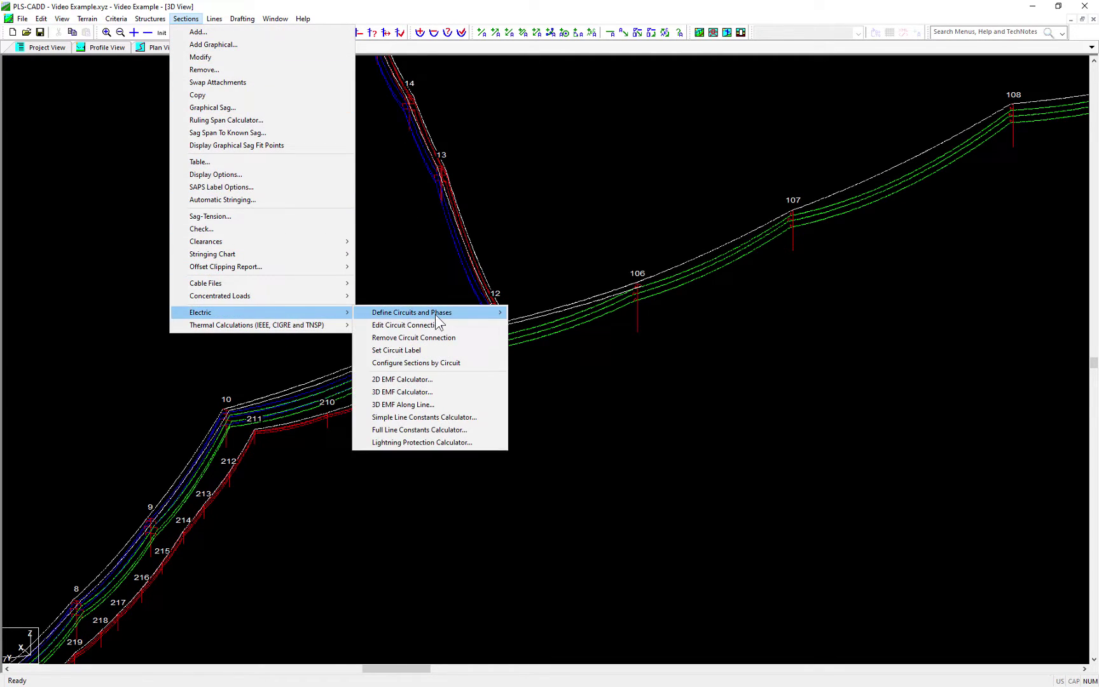
{"action": "left_click", "coordinate": [530, 317]}
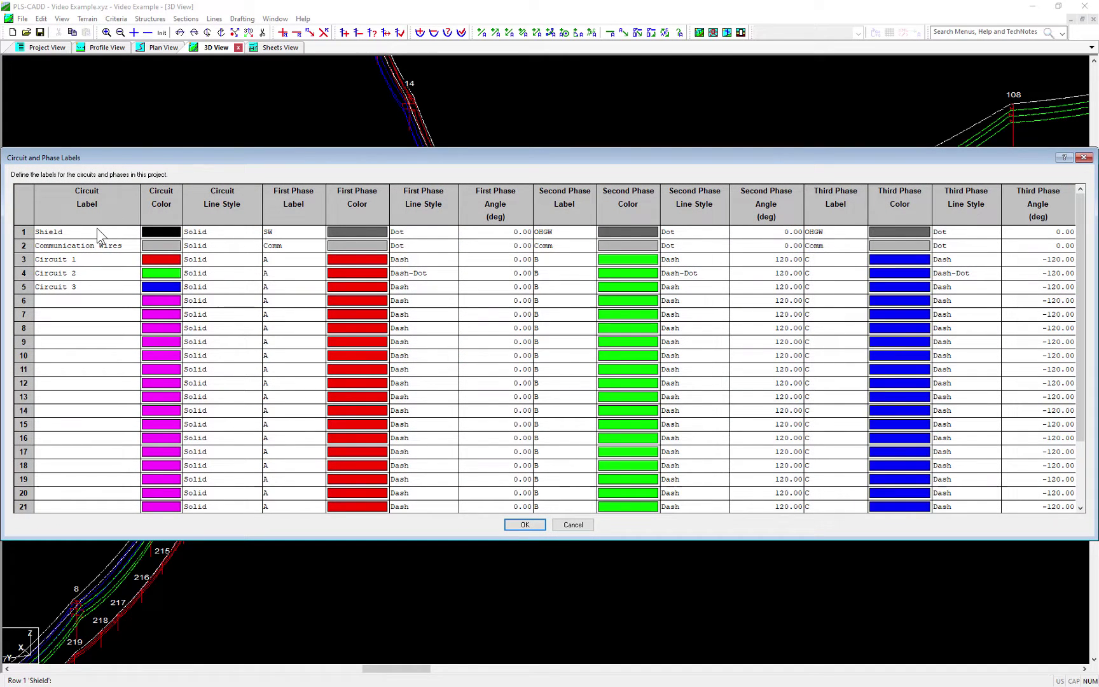
{"action": "left_click_drag", "start_coordinate": [97, 228], "coordinate": [171, 235]}
{"action": "right_click", "coordinate": [175, 238]}
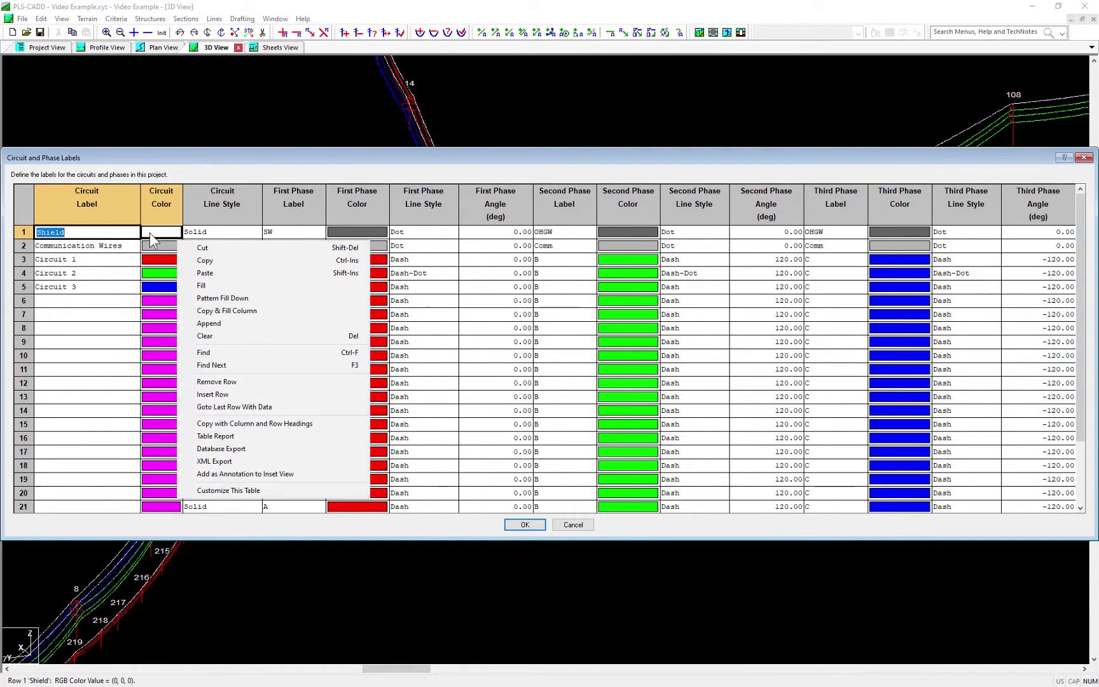
{"action": "left_click", "coordinate": [146, 244]}
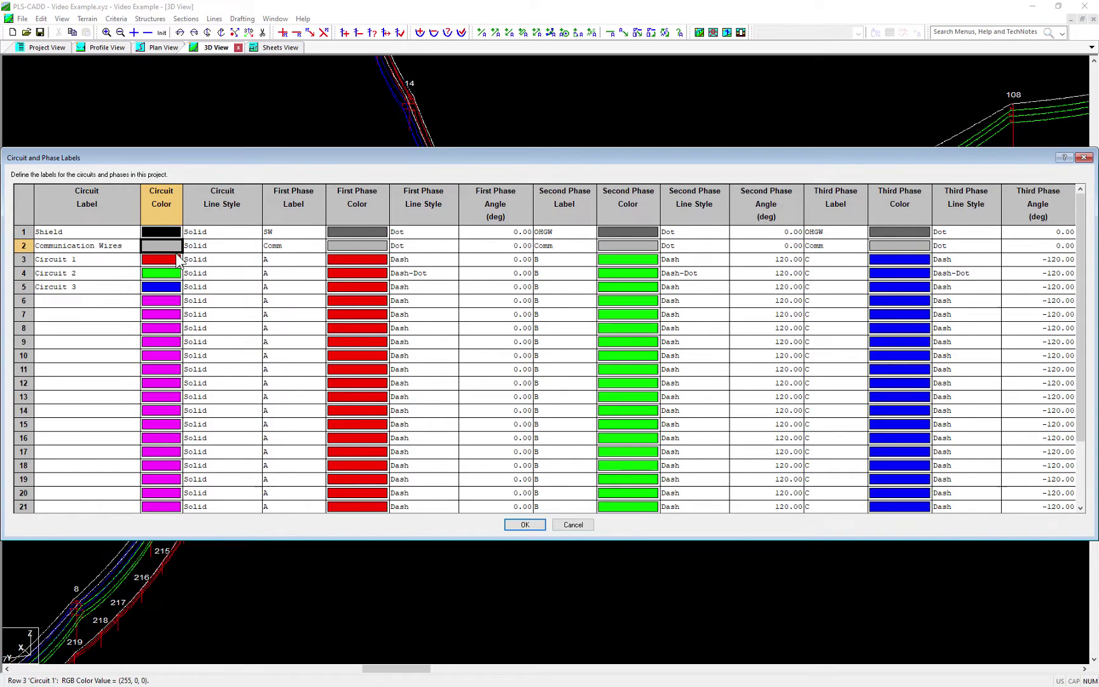
{"action": "left_click", "coordinate": [109, 248]}
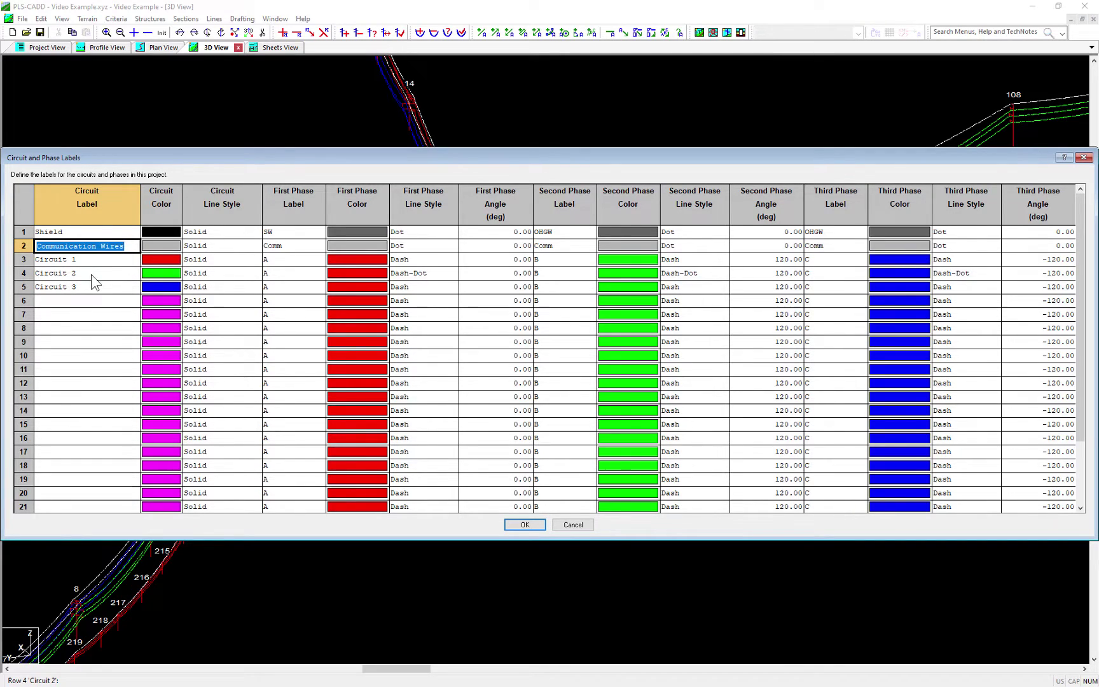
{"action": "left_click_drag", "start_coordinate": [91, 274], "coordinate": [92, 289]}
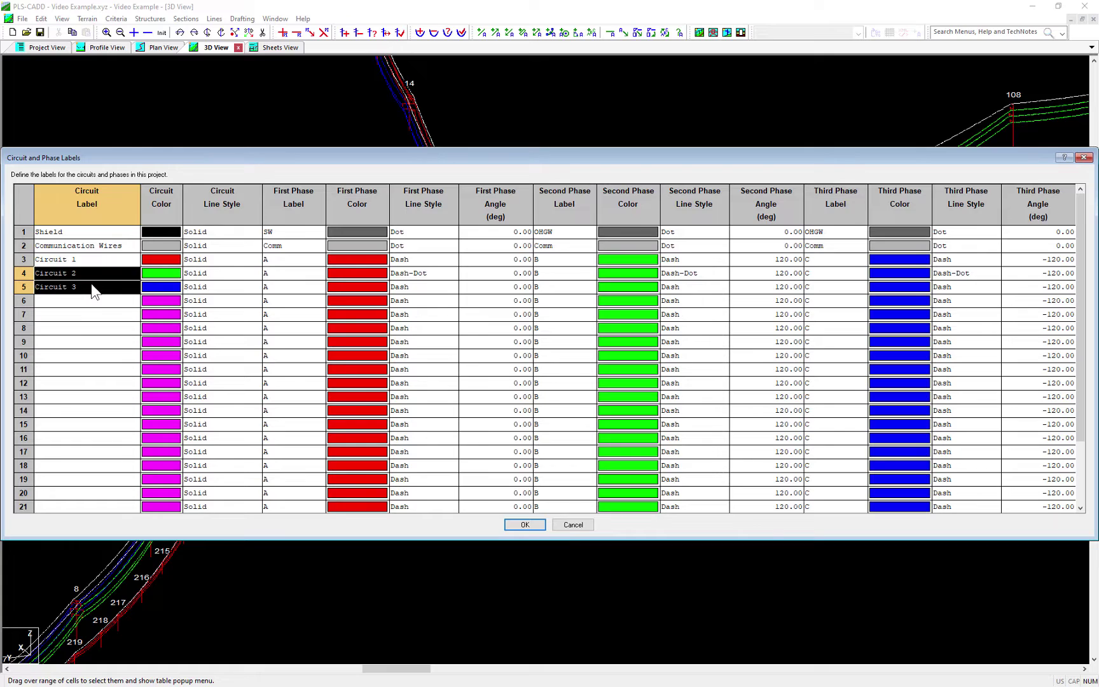
{"action": "right_click", "coordinate": [93, 290]}
{"action": "key", "text": "Escape"}
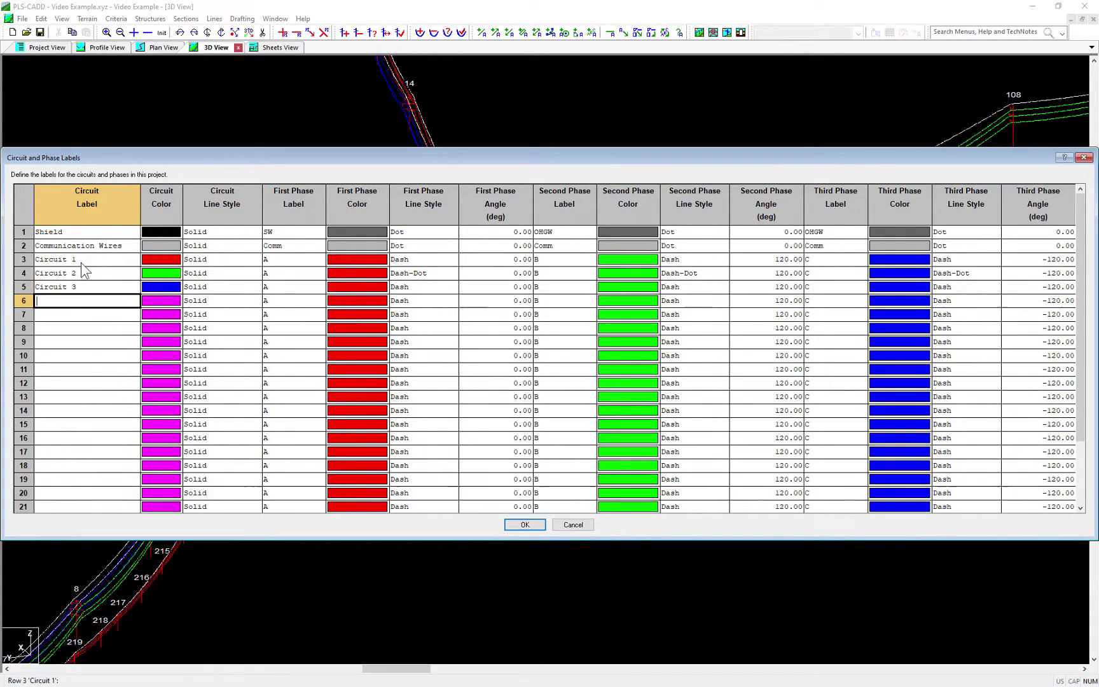
{"action": "double_click", "coordinate": [83, 263]}
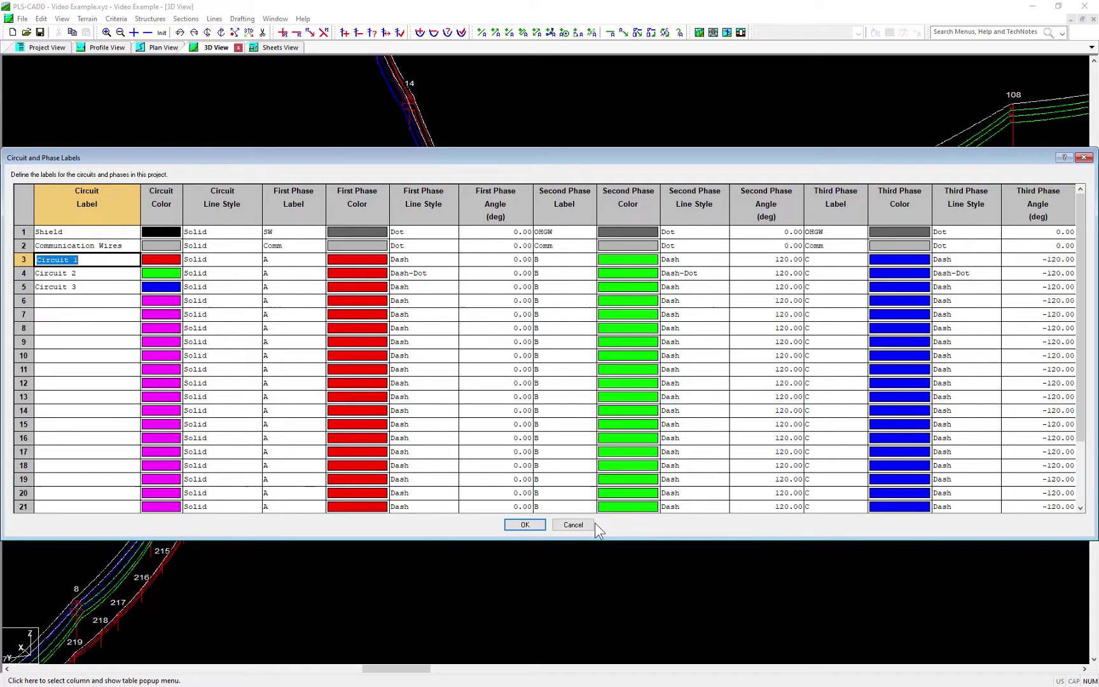
{"action": "left_click", "coordinate": [574, 525]}
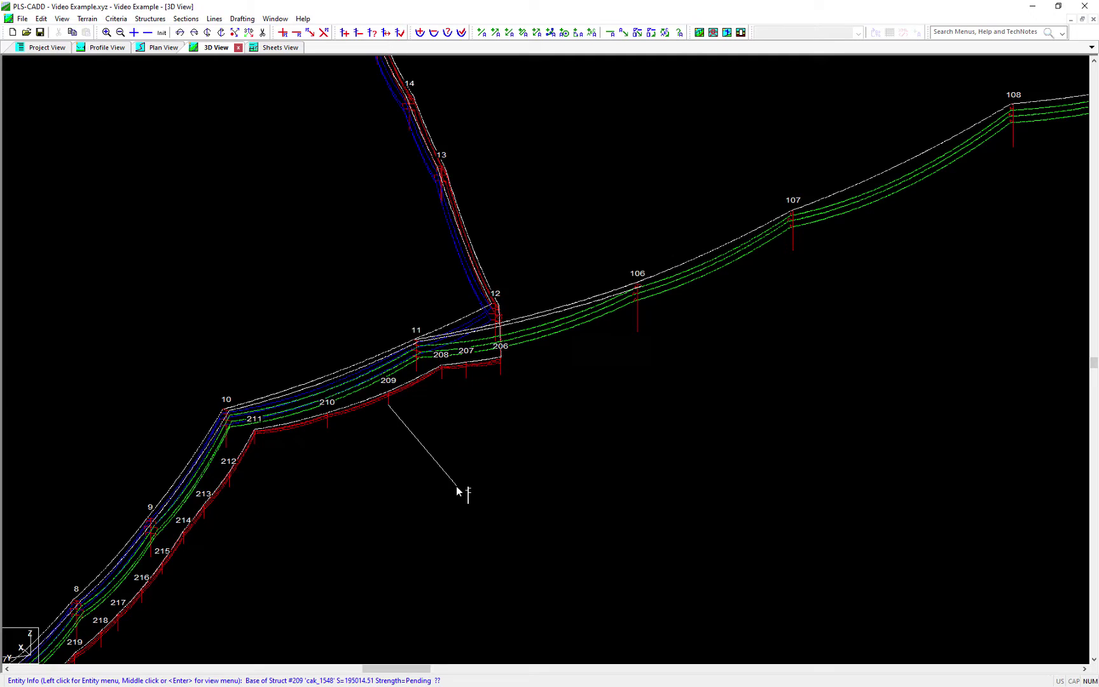
{"action": "scroll", "coordinate": [455, 486], "scroll_direction": "up", "scroll_amount": 1}
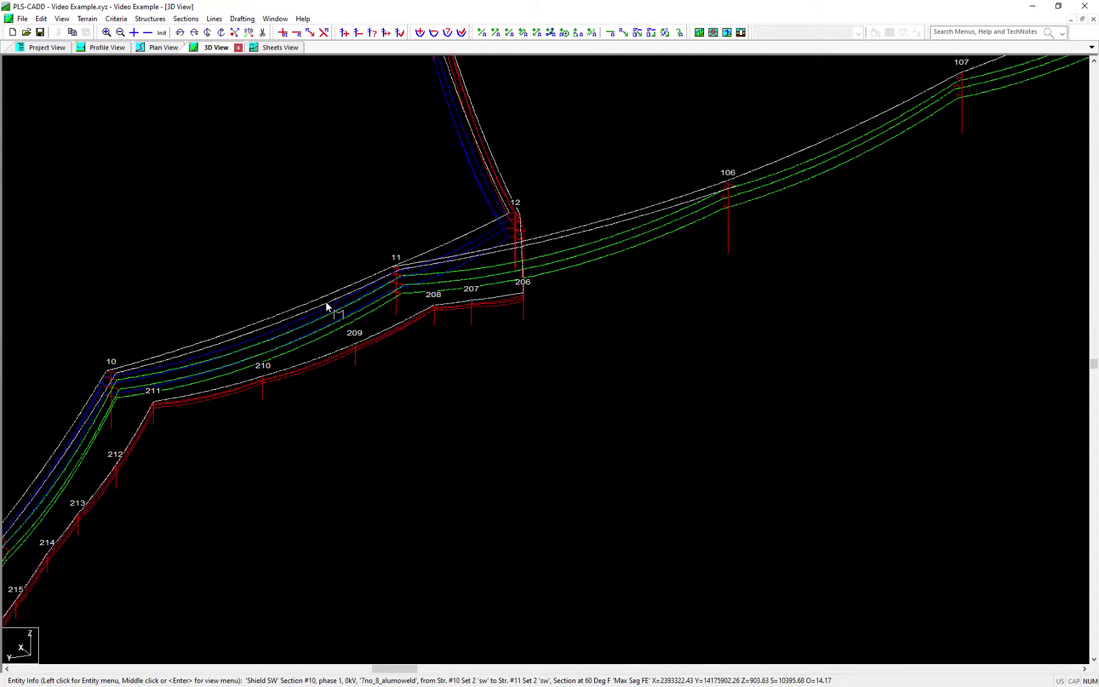
{"action": "scroll", "coordinate": [326, 302], "scroll_direction": "up", "scroll_amount": 1}
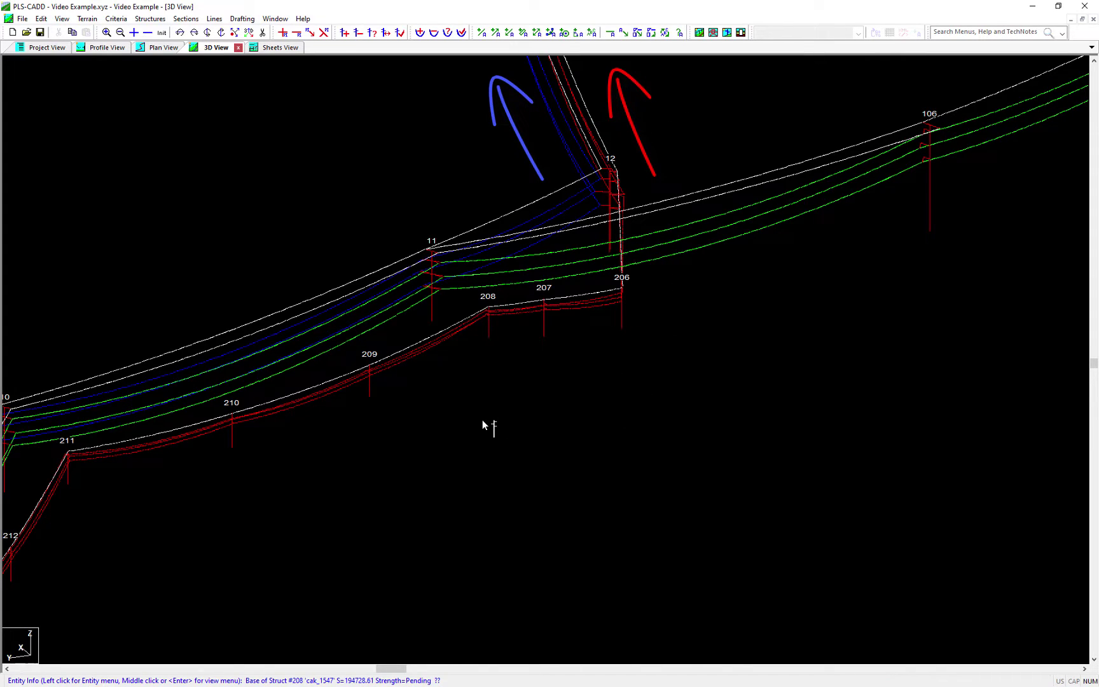
{"action": "scroll", "coordinate": [511, 413], "scroll_direction": "down", "scroll_amount": 2}
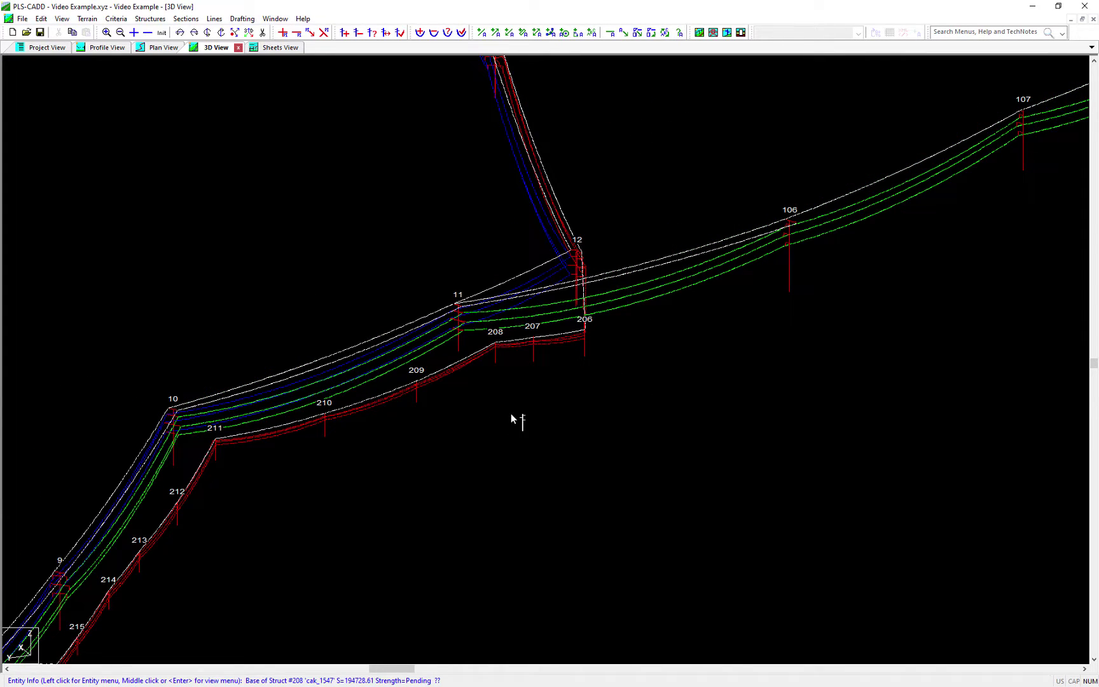
{"action": "scroll", "coordinate": [512, 413], "scroll_direction": "down", "scroll_amount": 1}
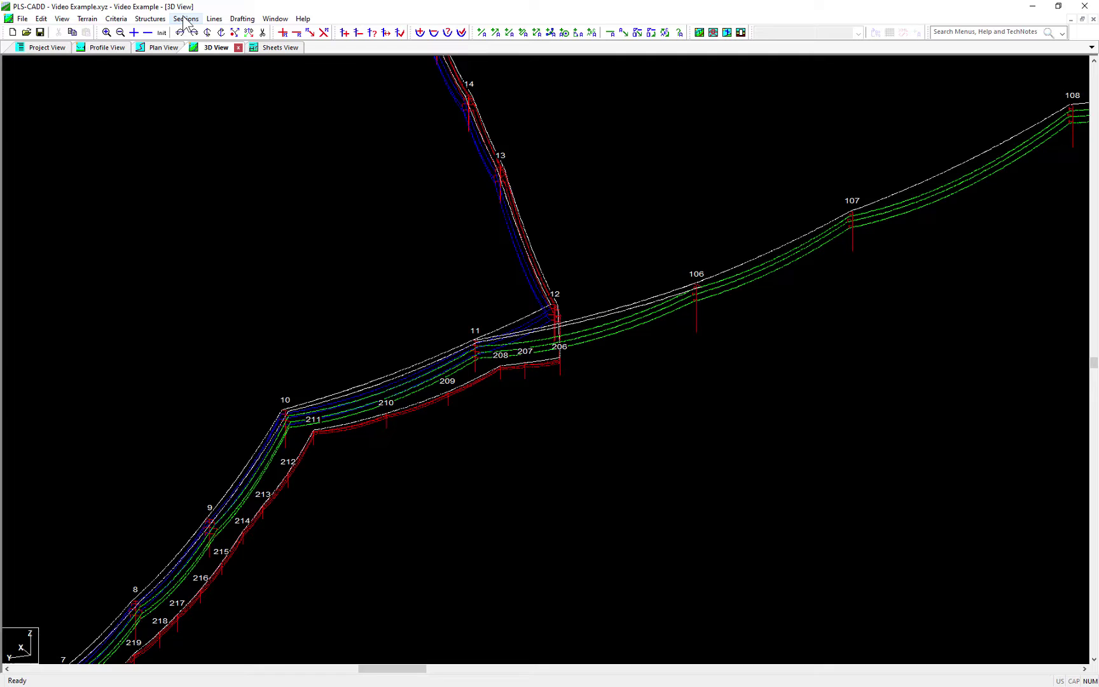
Enter currents of 500, 1000 and 2000 A for Circuits 1–3 and apply them.
{"action": "left_click", "coordinate": [186, 19]}
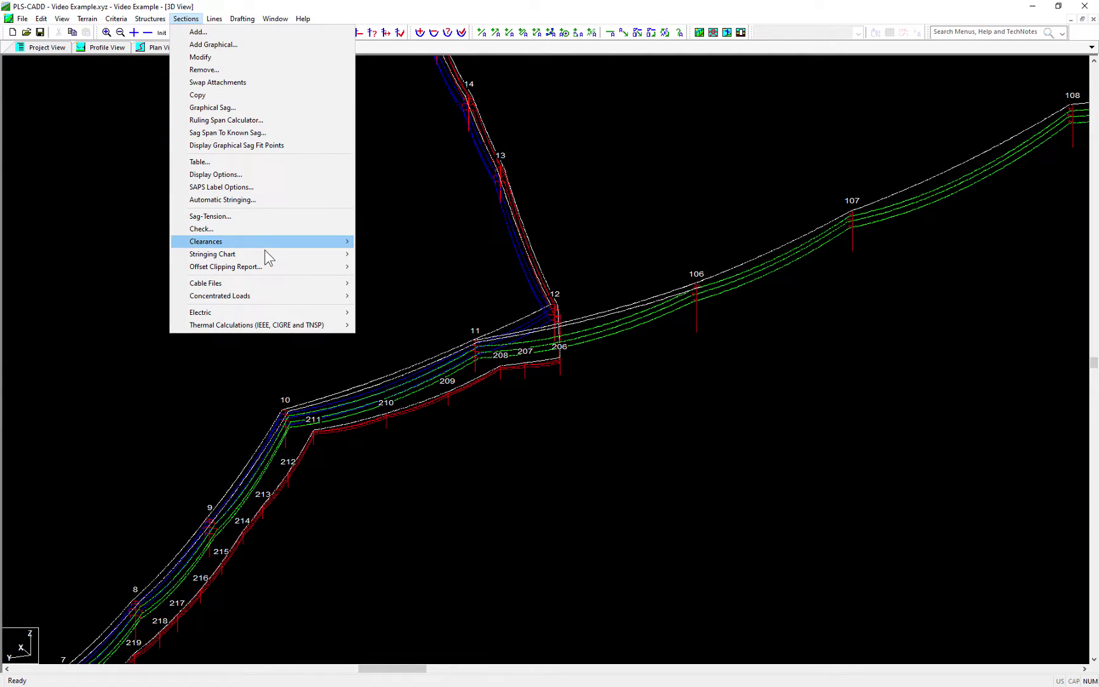
{"action": "mouse_move", "coordinate": [199, 313]}
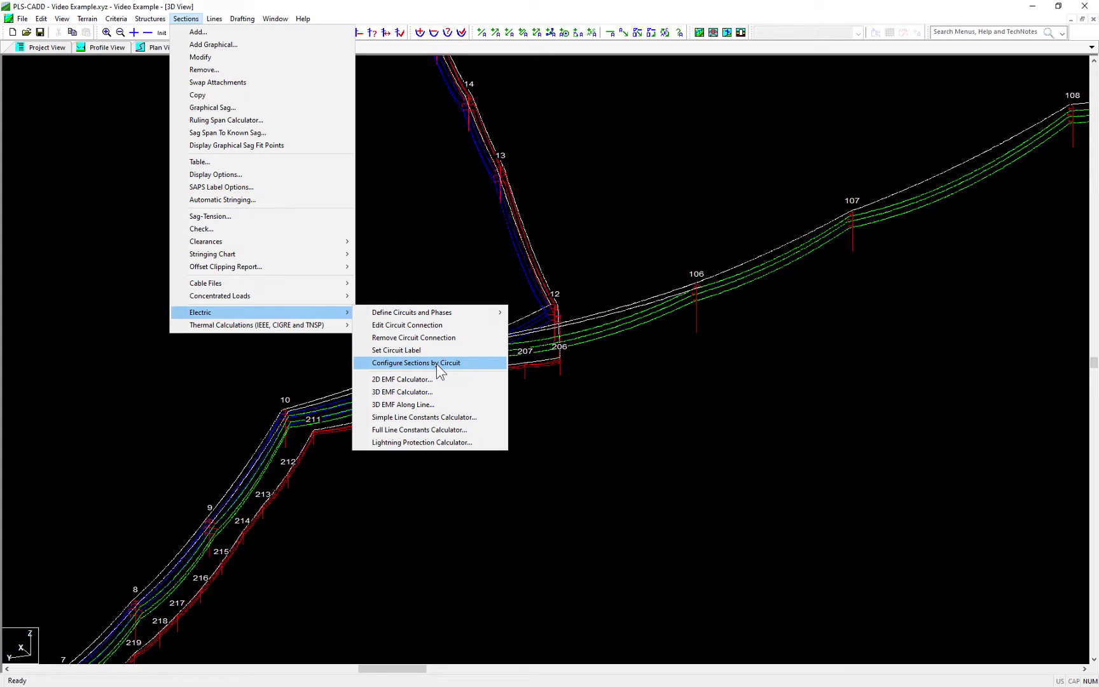
{"action": "left_click", "coordinate": [439, 369]}
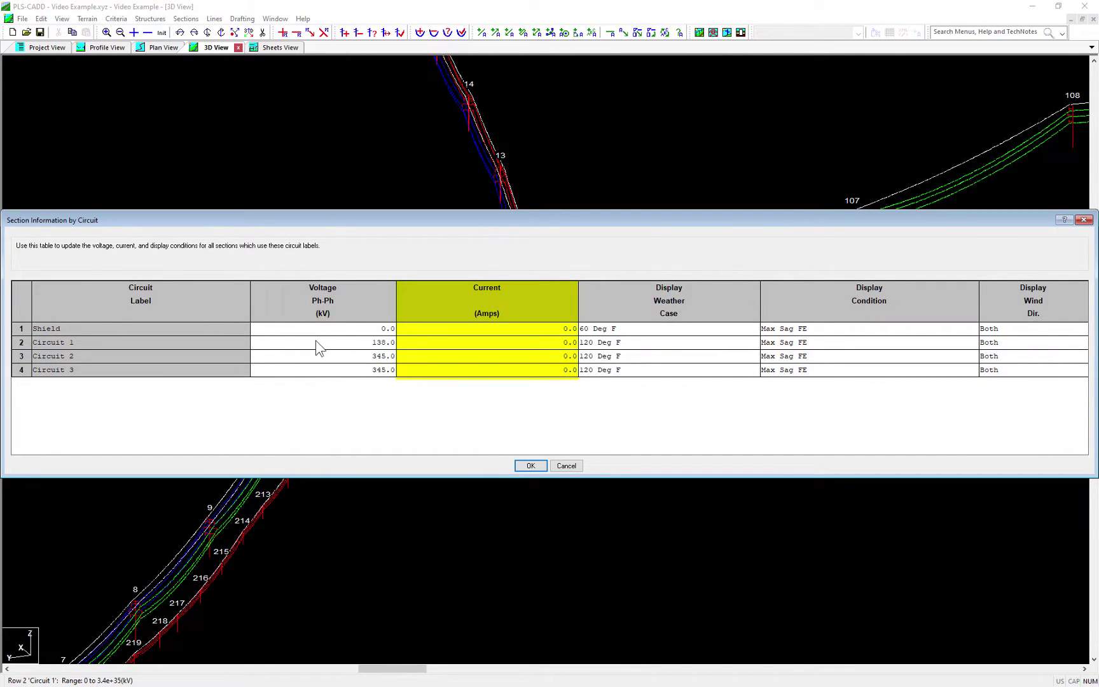
{"action": "left_click", "coordinate": [392, 356]}
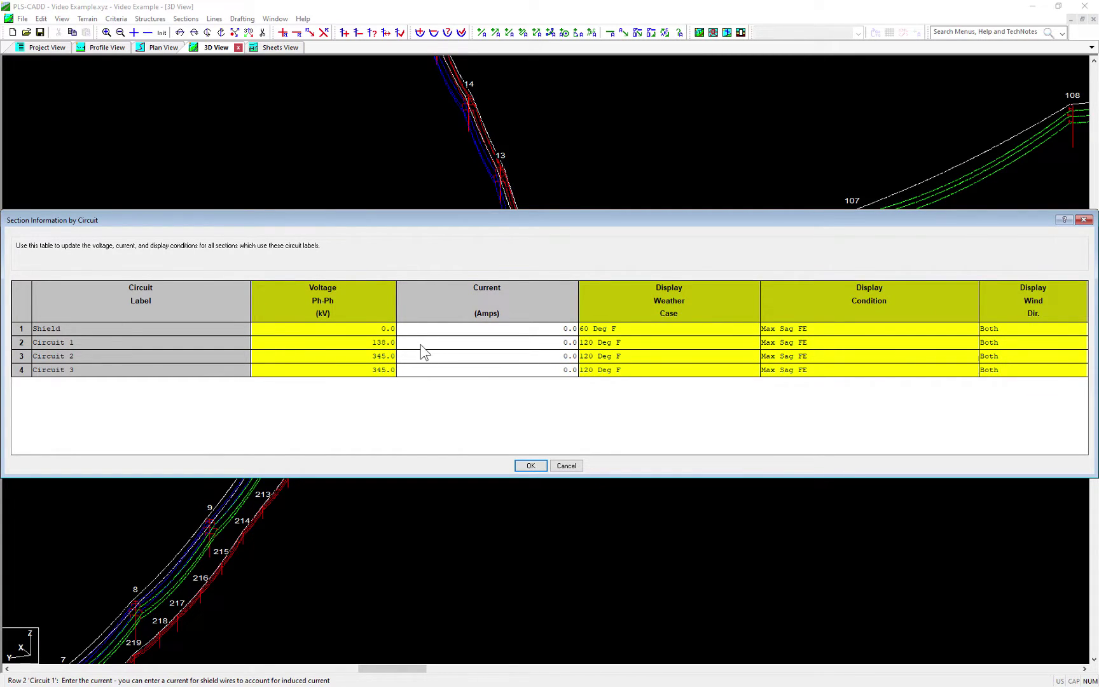
{"action": "left_click", "coordinate": [443, 343]}
{"action": "type", "text": "500"}
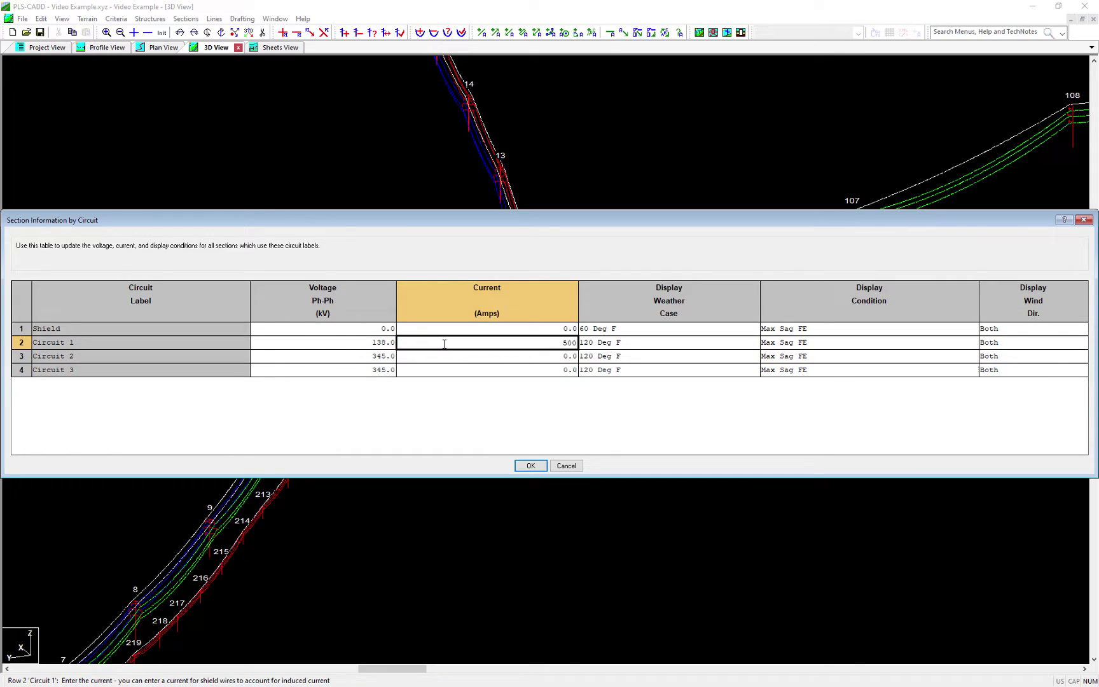
{"action": "key", "text": "Return"}
{"action": "type", "text": "000"}
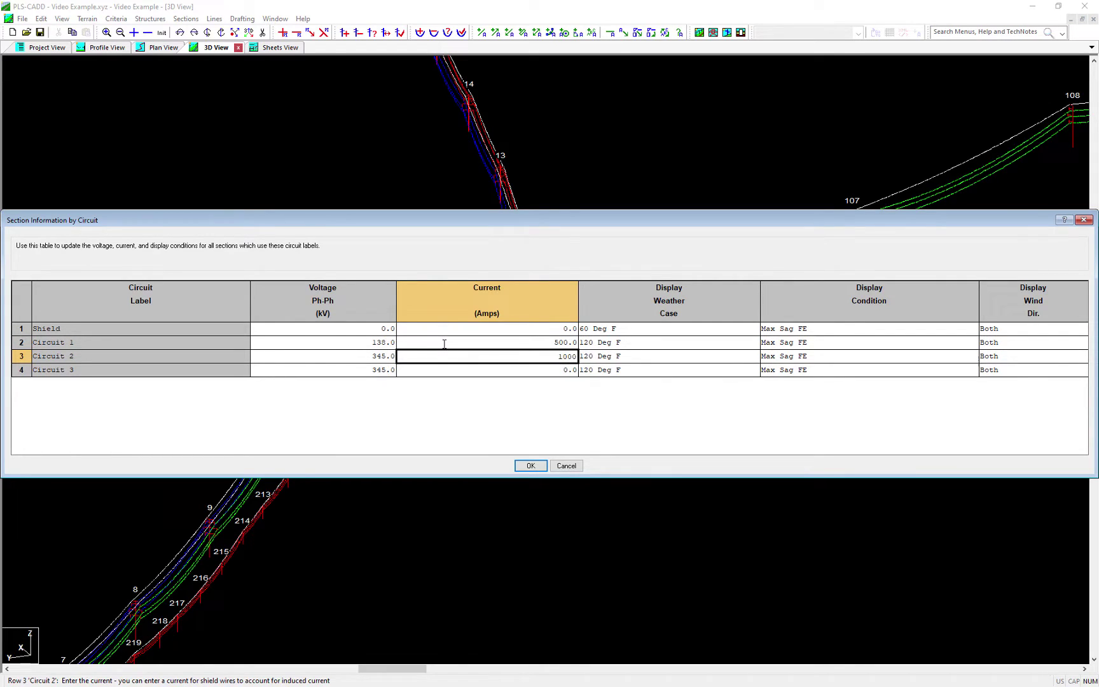
{"action": "key", "text": "Return"}
{"action": "type", "text": "000"}
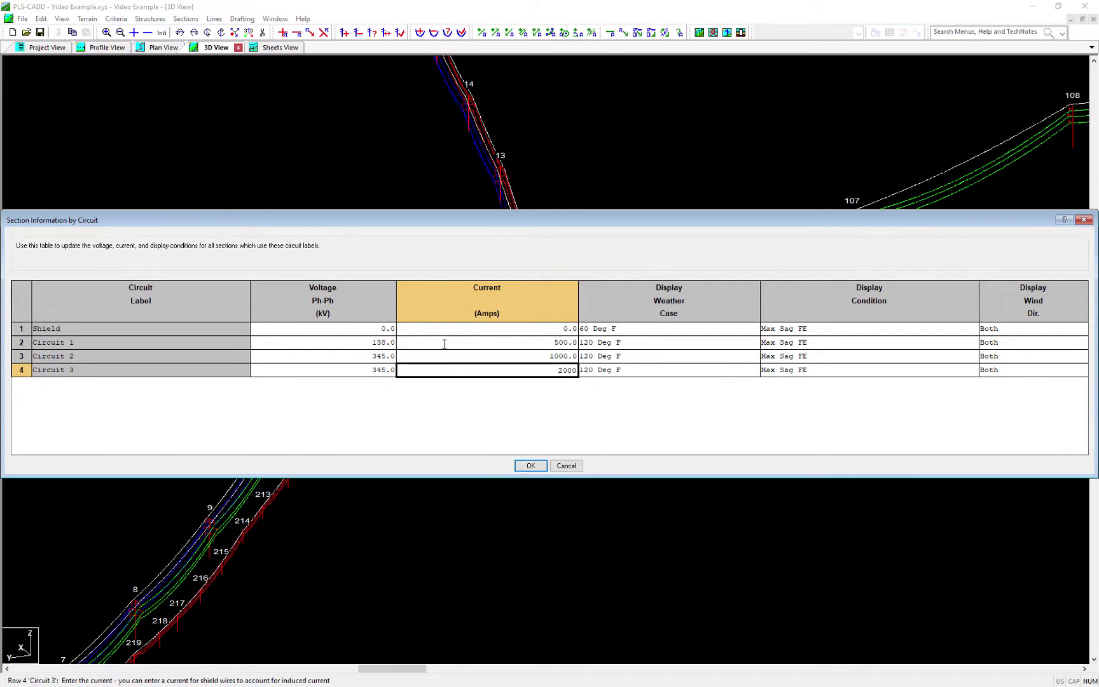
{"action": "key", "text": "Up"}
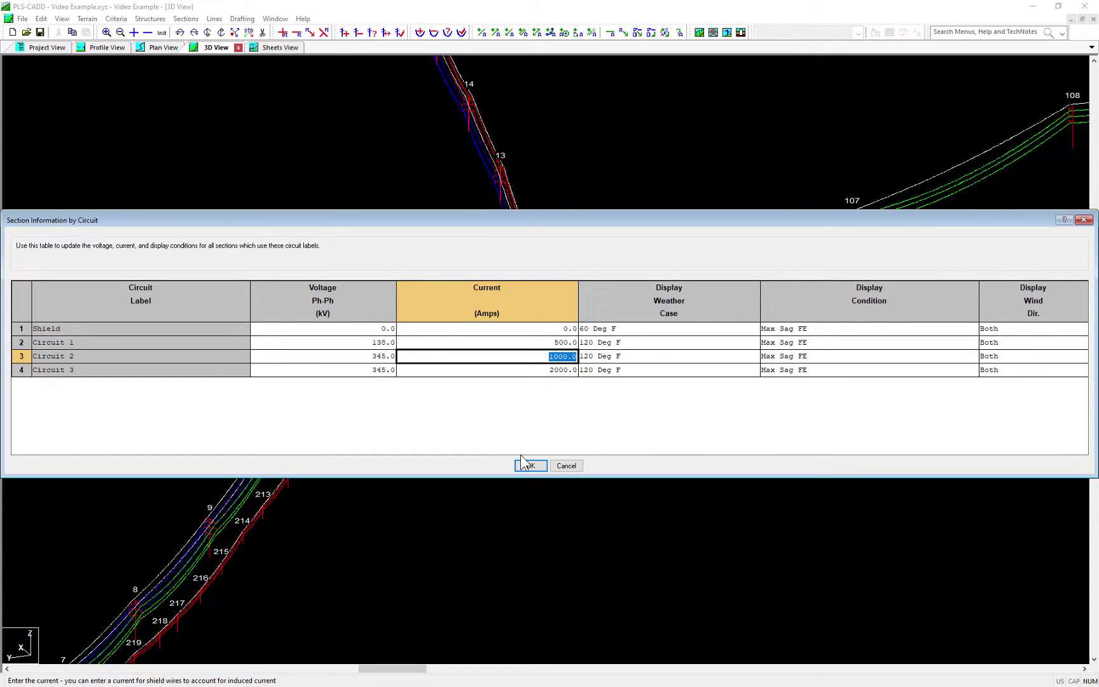
{"action": "left_click", "coordinate": [531, 465]}
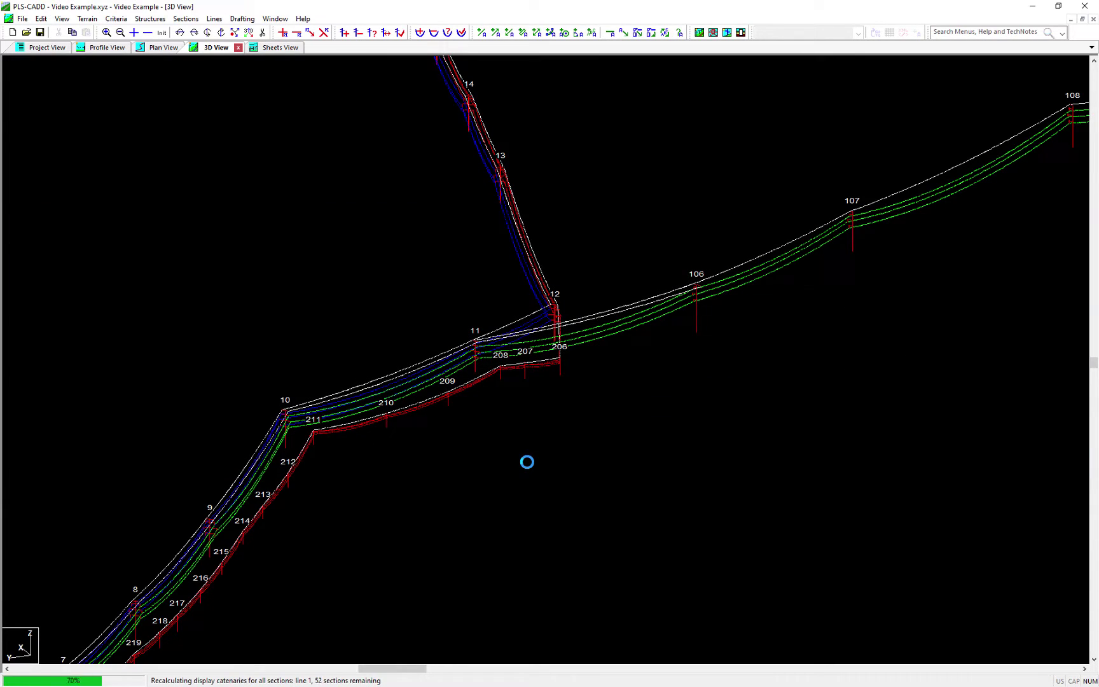
Open the 3D EMF Calculator configuration from the Sections electric commands.
{"action": "left_click", "coordinate": [186, 19]}
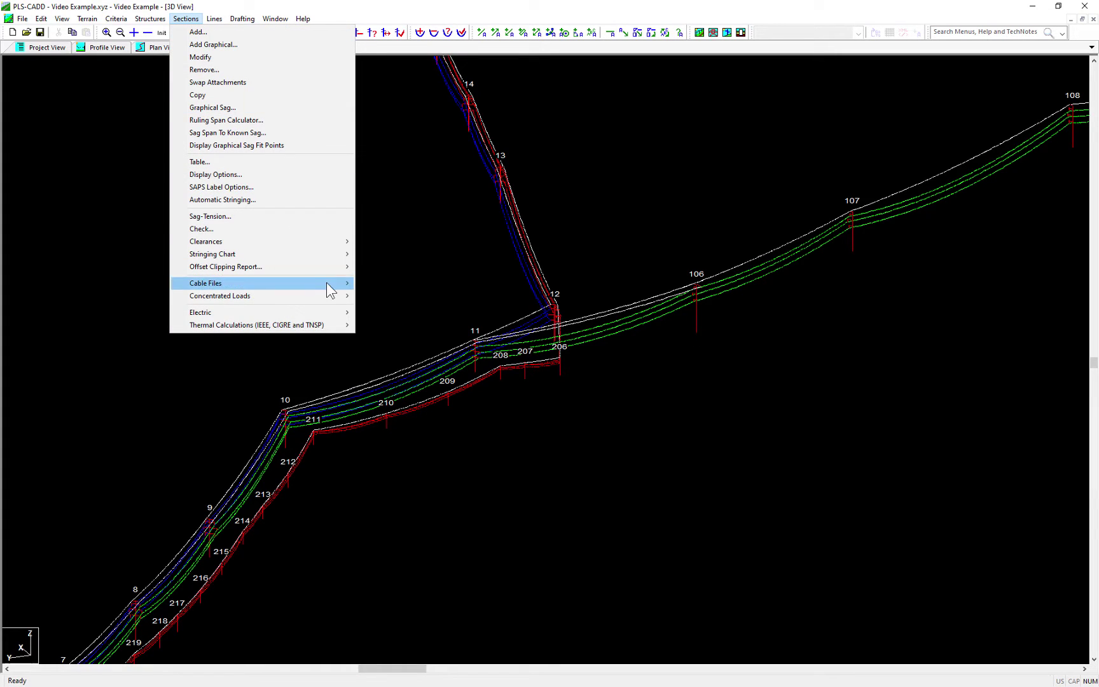
{"action": "mouse_move", "coordinate": [263, 312]}
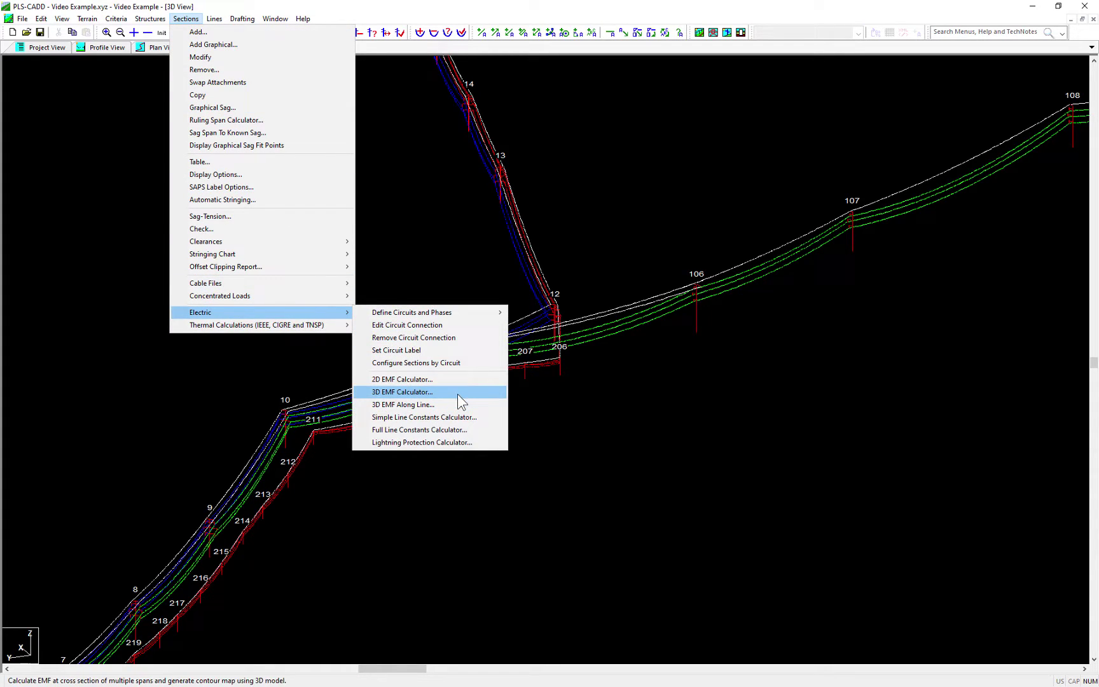
{"action": "left_click", "coordinate": [458, 394]}
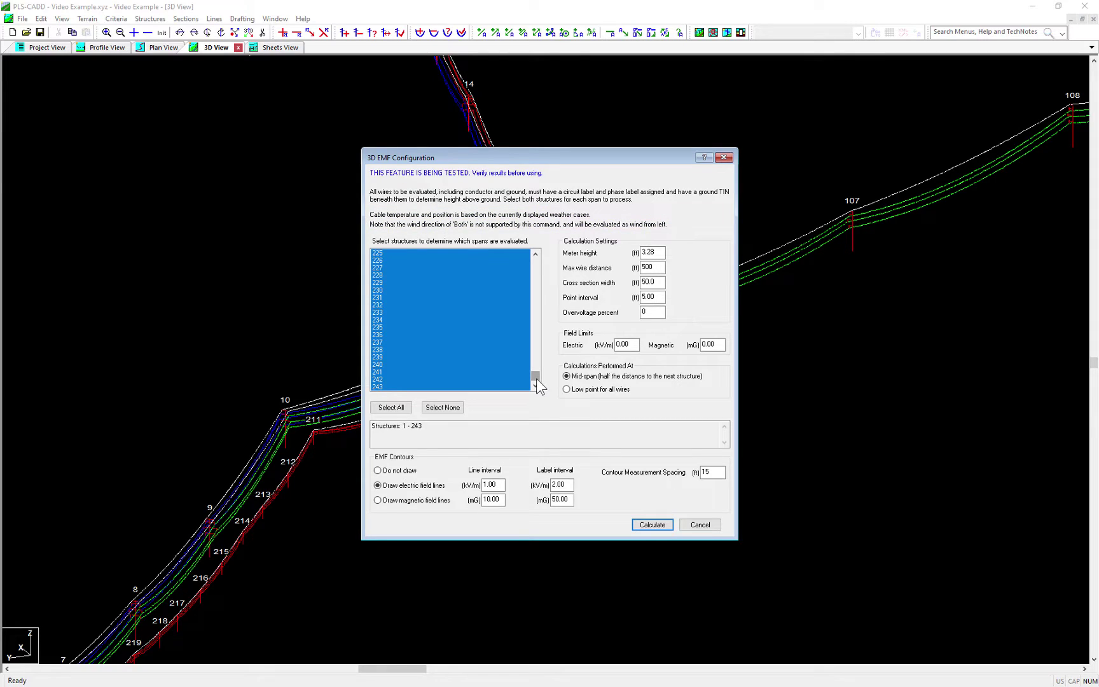
Clear the structure selection, move the dialog aside, and select structures 106–108.
{"action": "left_click_drag", "start_coordinate": [537, 379], "coordinate": [510, 253]}
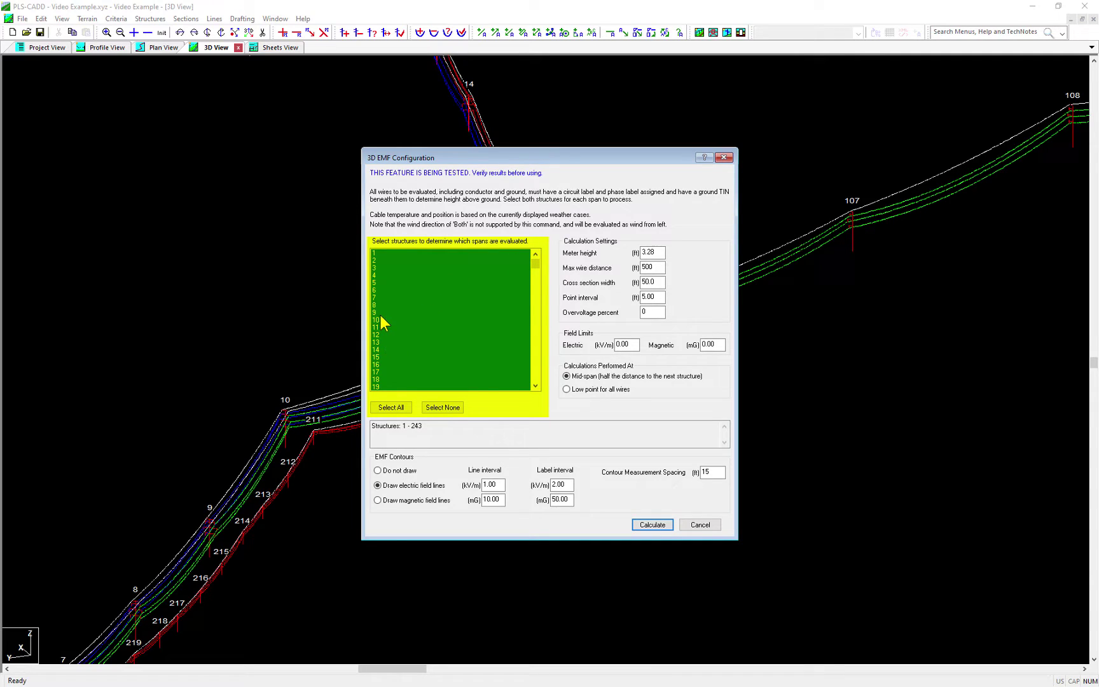
{"action": "left_click_drag", "start_coordinate": [380, 314], "coordinate": [386, 342]}
{"action": "left_click", "coordinate": [442, 410]}
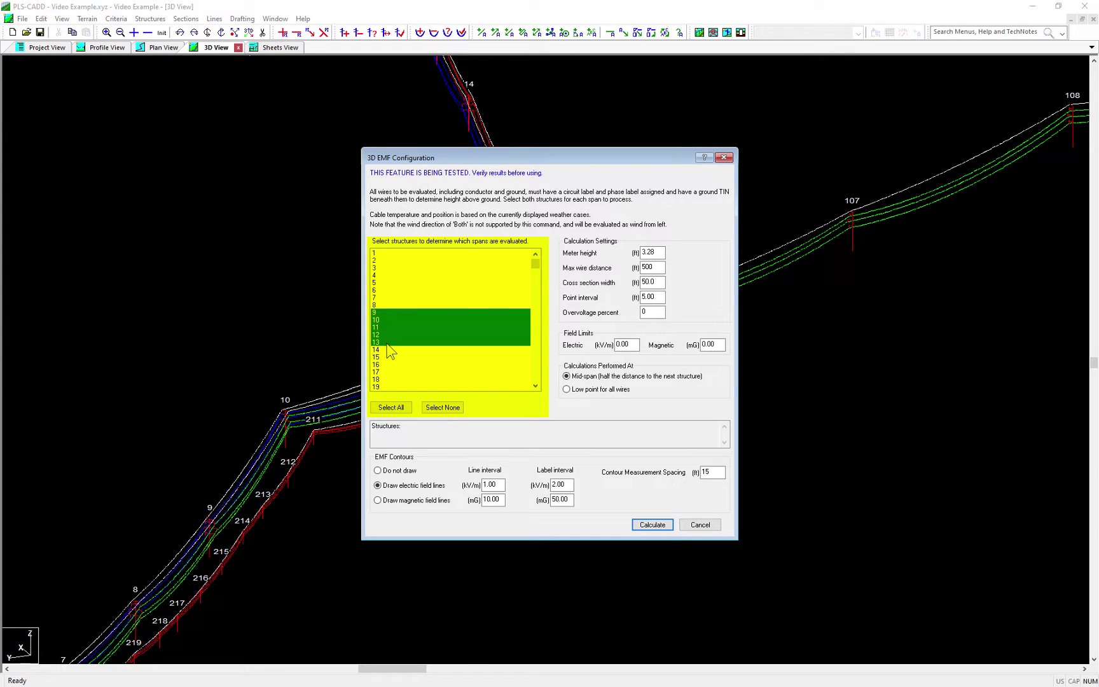
{"action": "mouse_move", "coordinate": [620, 167]}
{"action": "left_mouse_down"}
{"action": "mouse_move", "coordinate": [877, 288]}
{"action": "mouse_move", "coordinate": [936, 260]}
{"action": "left_mouse_up"}
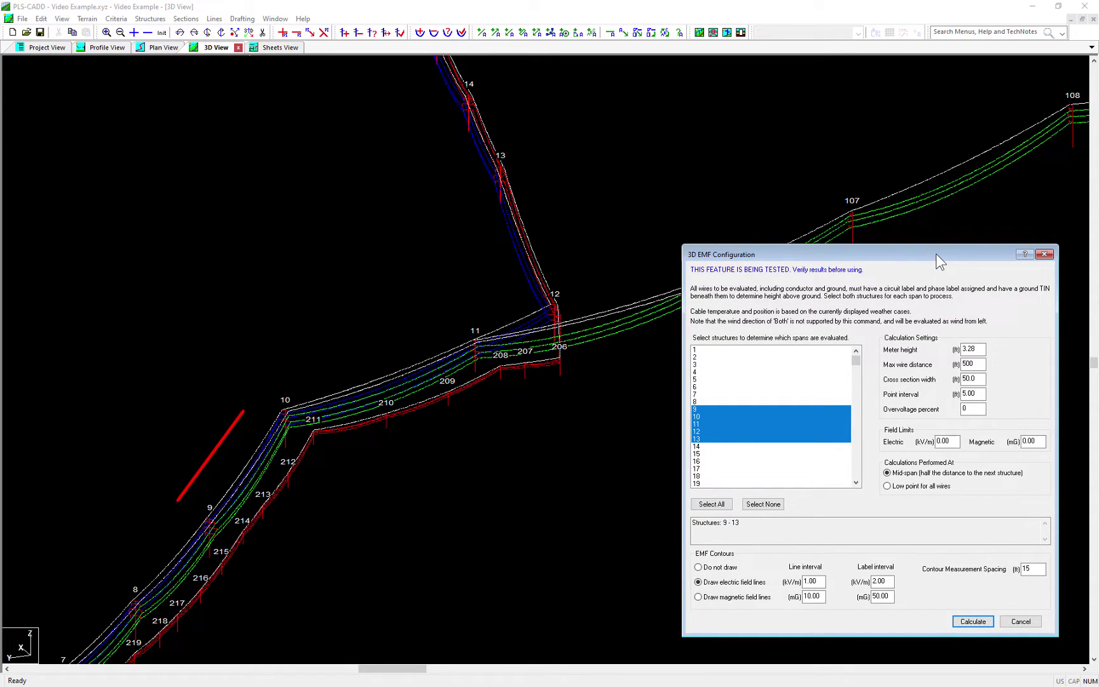
{"action": "left_click_drag", "start_coordinate": [938, 261], "coordinate": [277, 97]}
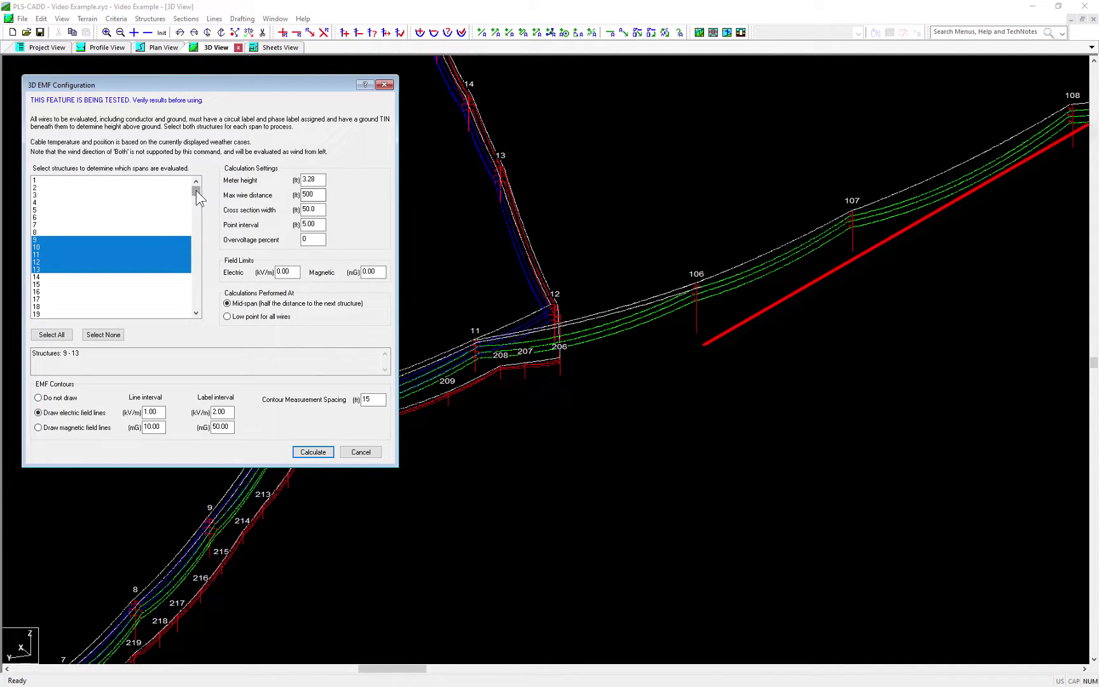
{"action": "left_click_drag", "start_coordinate": [195, 190], "coordinate": [198, 247]}
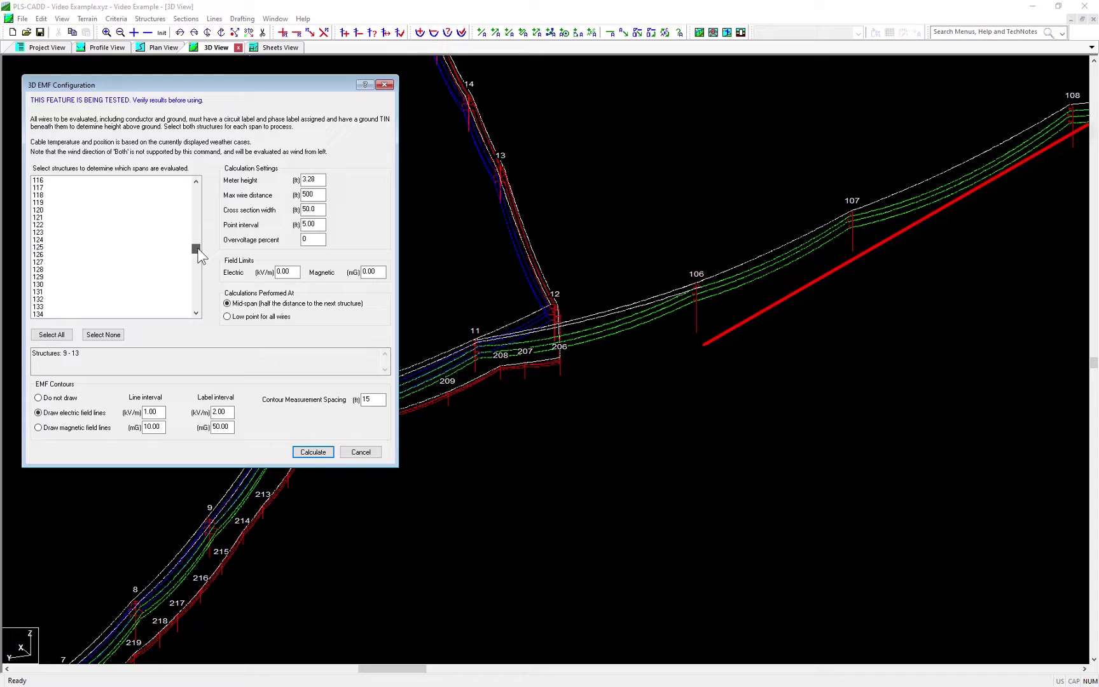
{"action": "left_click_drag", "start_coordinate": [47, 195], "coordinate": [47, 210]}
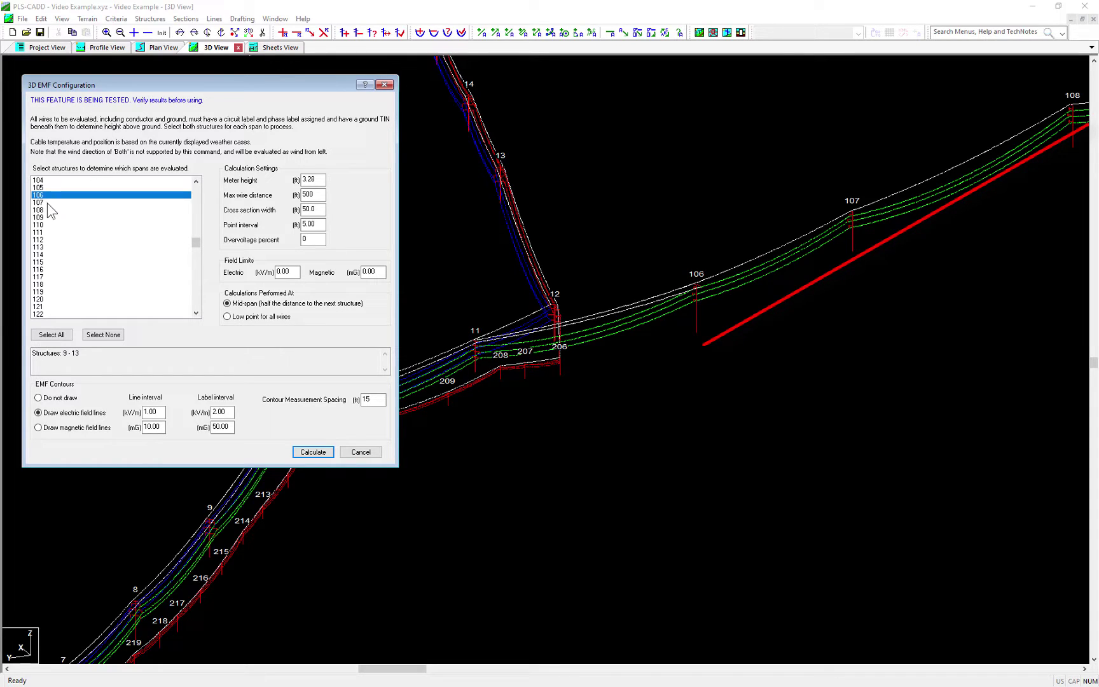
{"action": "left_click_drag", "start_coordinate": [198, 244], "coordinate": [197, 191]}
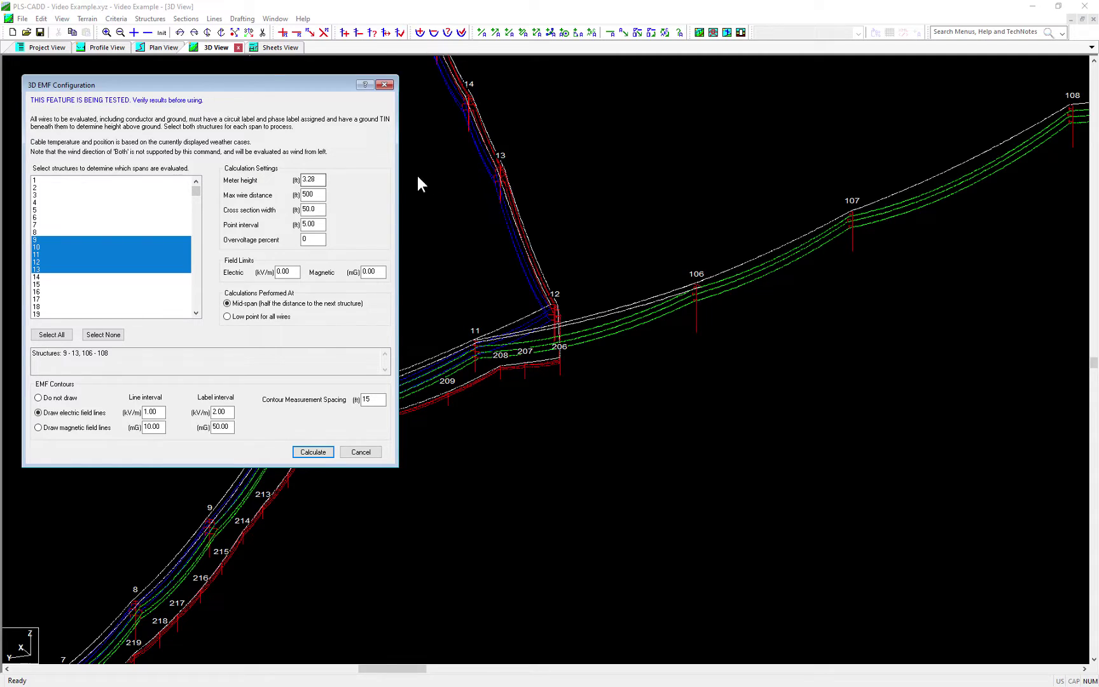
Review meter height, max wire distance and cross section width help, then set width to 200 ft.
{"action": "left_click", "coordinate": [315, 182]}
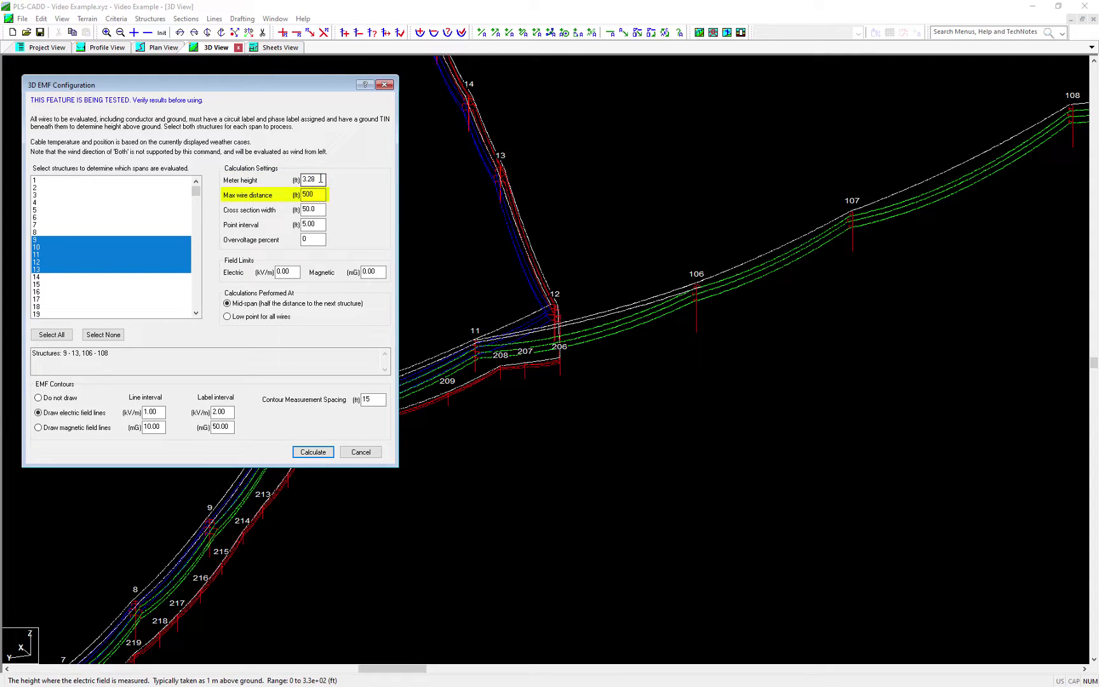
{"action": "left_click", "coordinate": [319, 195]}
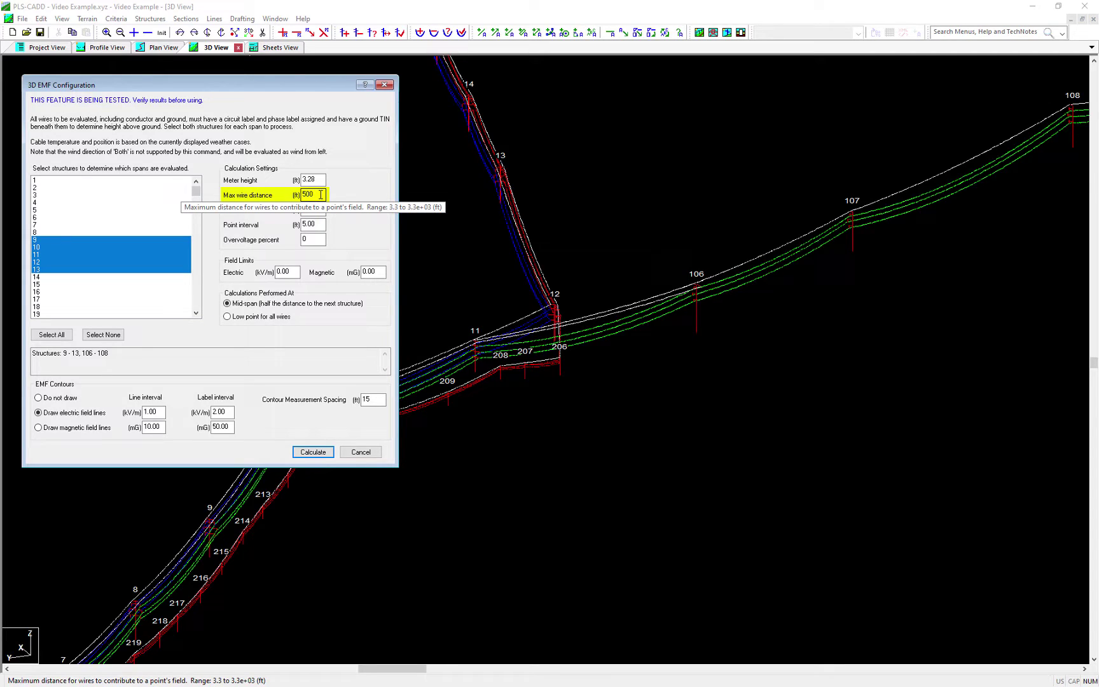
{"action": "left_click", "coordinate": [320, 209]}
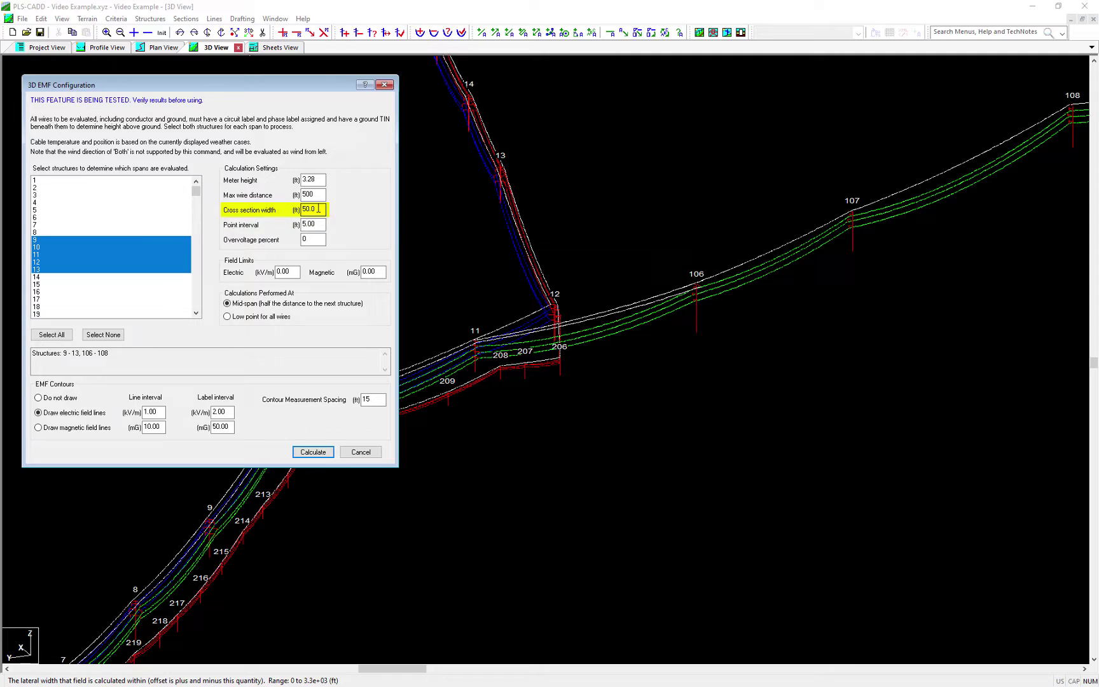
{"action": "left_click", "coordinate": [319, 209]}
{"action": "type", "text": "20"}
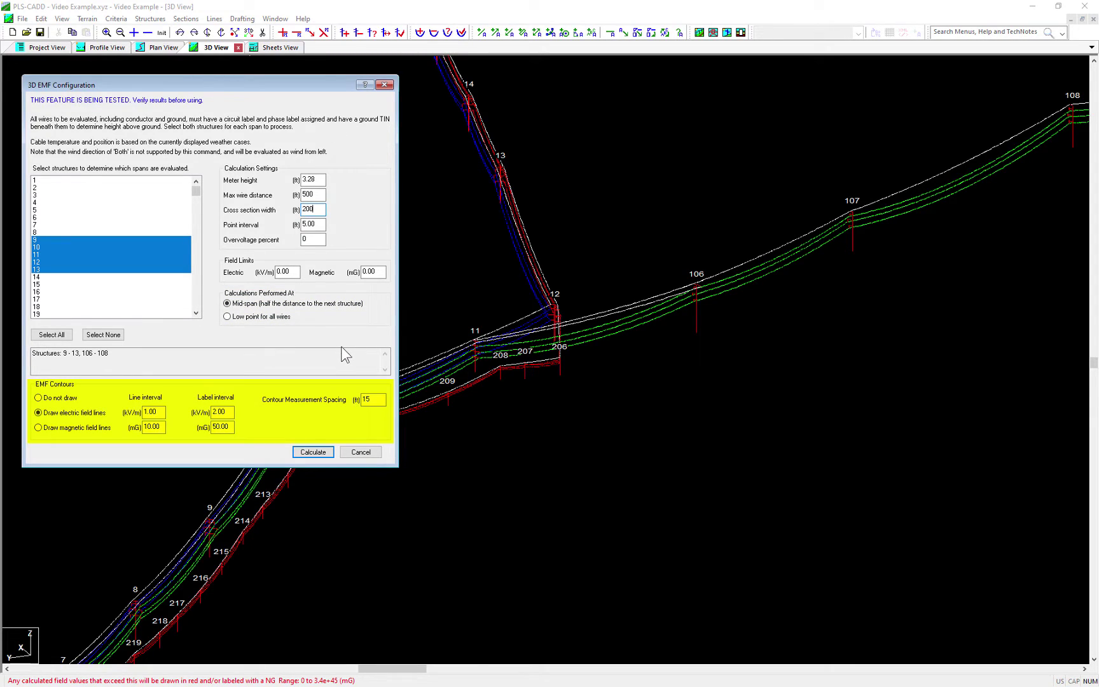
{"action": "left_click", "coordinate": [307, 458]}
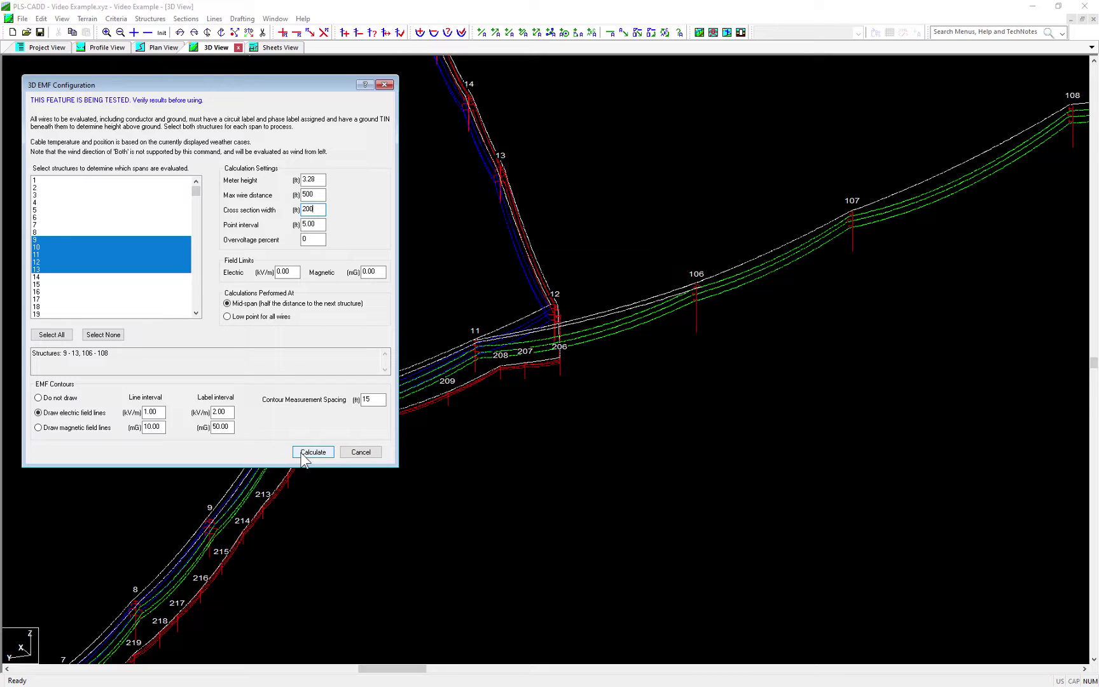
Run the 3D EMF calculation, accepting the per-section currents in the cable table.
{"action": "left_click", "coordinate": [313, 452]}
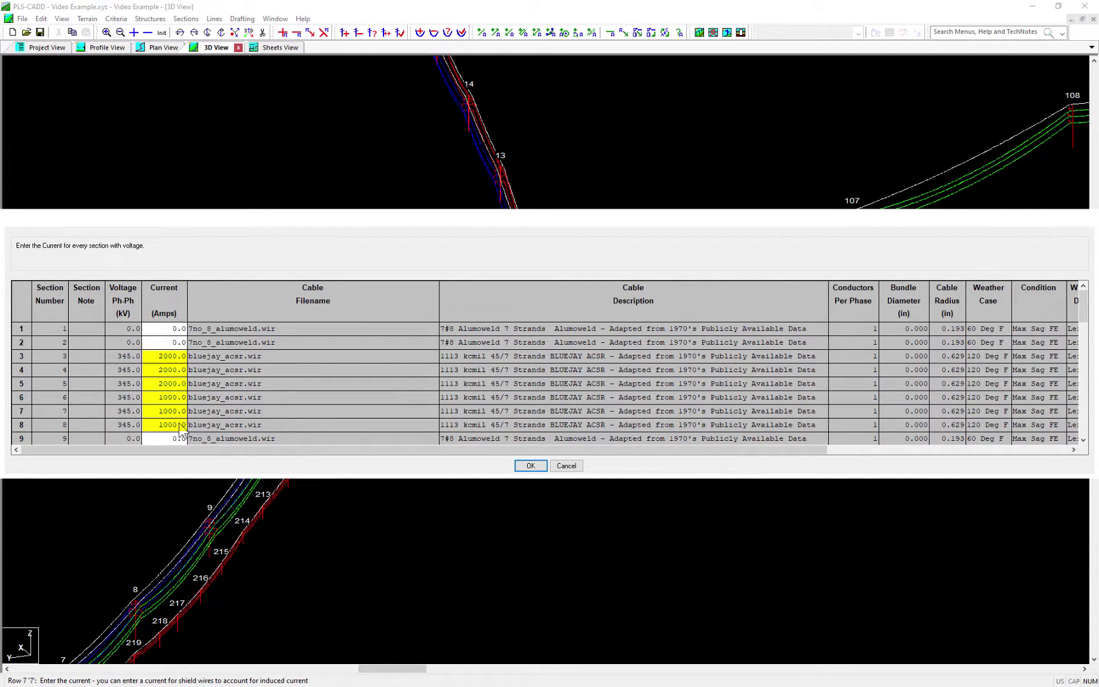
{"action": "left_click_drag", "start_coordinate": [179, 424], "coordinate": [179, 356]}
{"action": "right_click", "coordinate": [184, 356]}
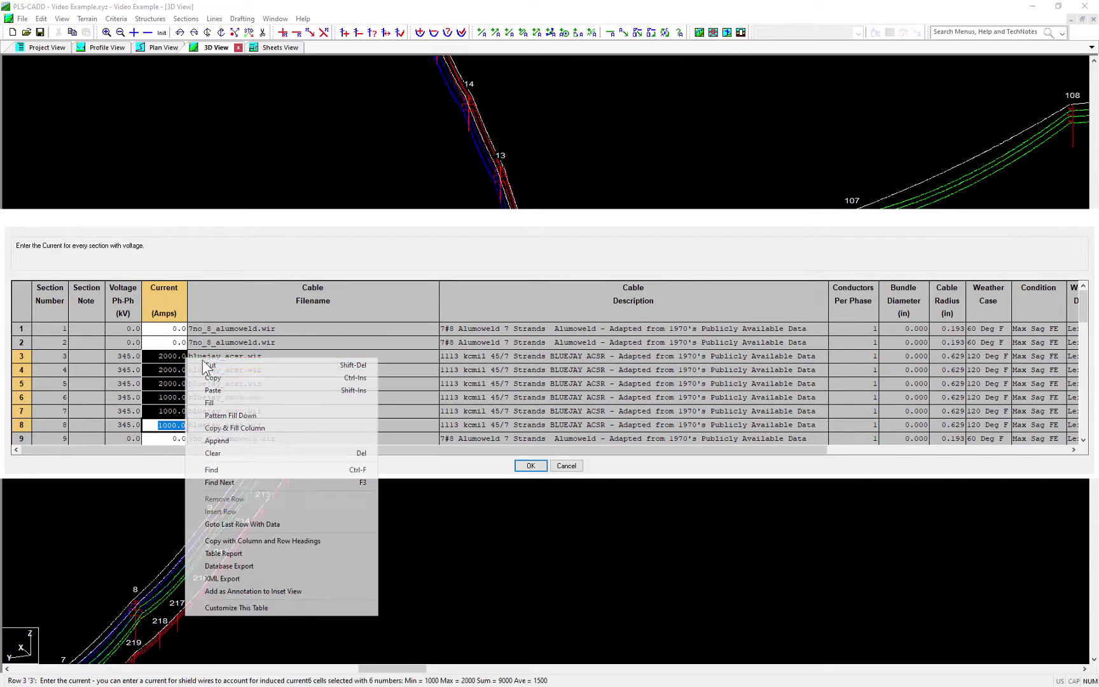
{"action": "left_click", "coordinate": [488, 364]}
{"action": "left_click", "coordinate": [530, 466]}
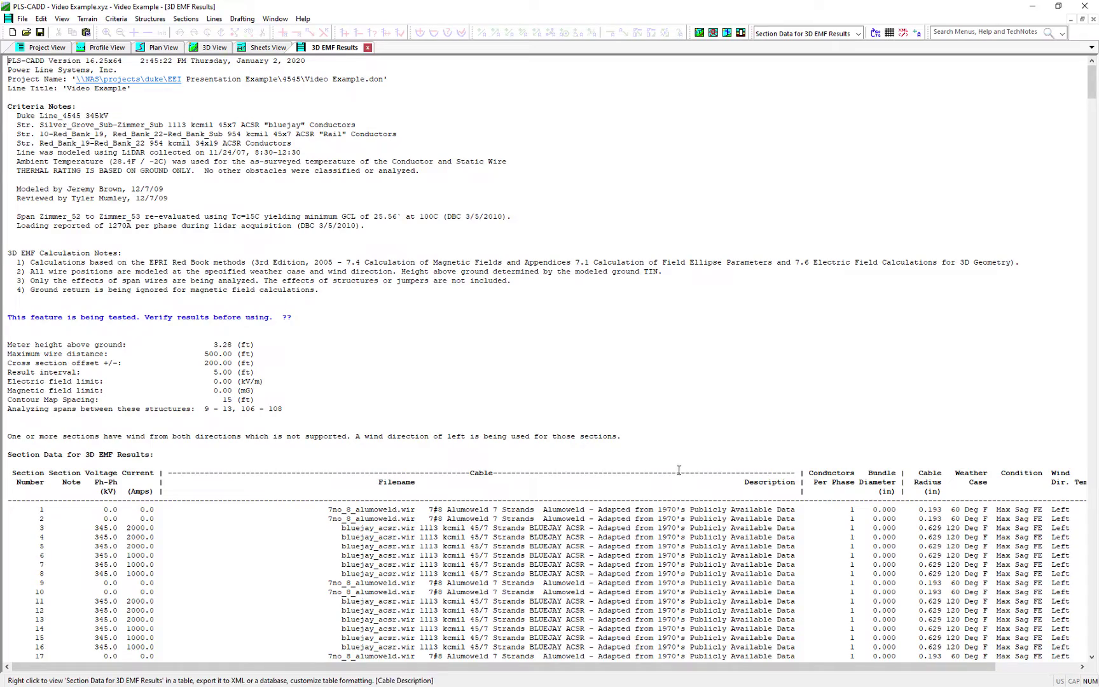
{"action": "scroll", "coordinate": [713, 447], "scroll_direction": "down", "scroll_amount": 1}
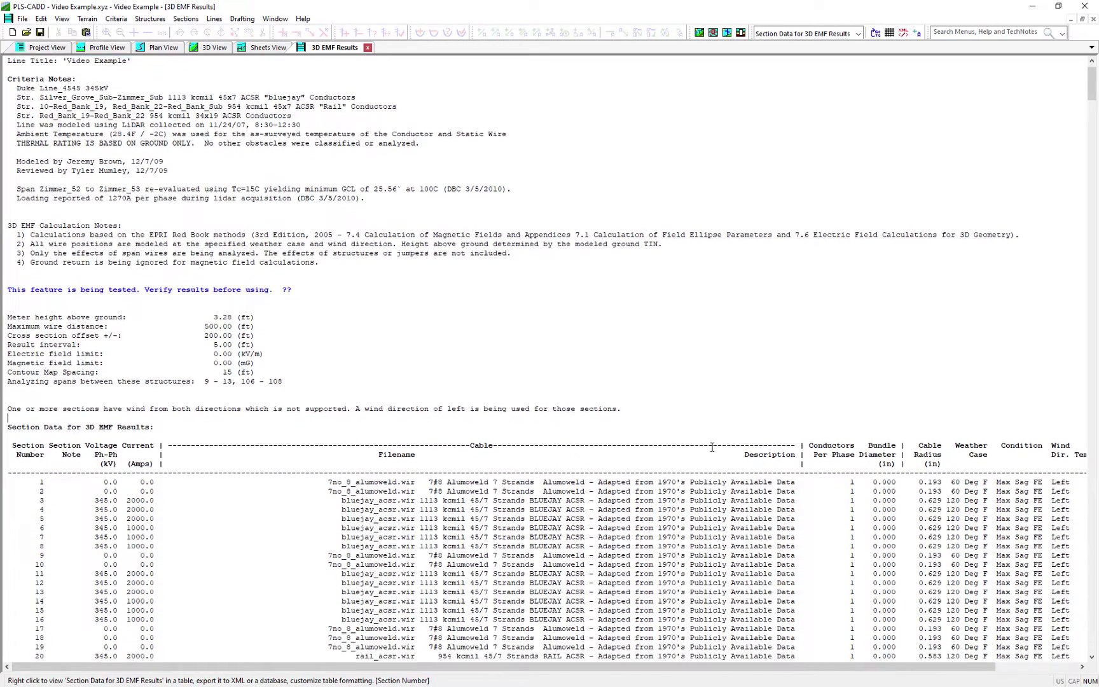
{"action": "scroll", "coordinate": [712, 447], "scroll_direction": "down", "scroll_amount": 2}
{"action": "scroll", "coordinate": [712, 446], "scroll_direction": "down", "scroll_amount": 2}
{"action": "scroll", "coordinate": [712, 446], "scroll_direction": "down", "scroll_amount": 3}
{"action": "scroll", "coordinate": [712, 447], "scroll_direction": "down", "scroll_amount": 6}
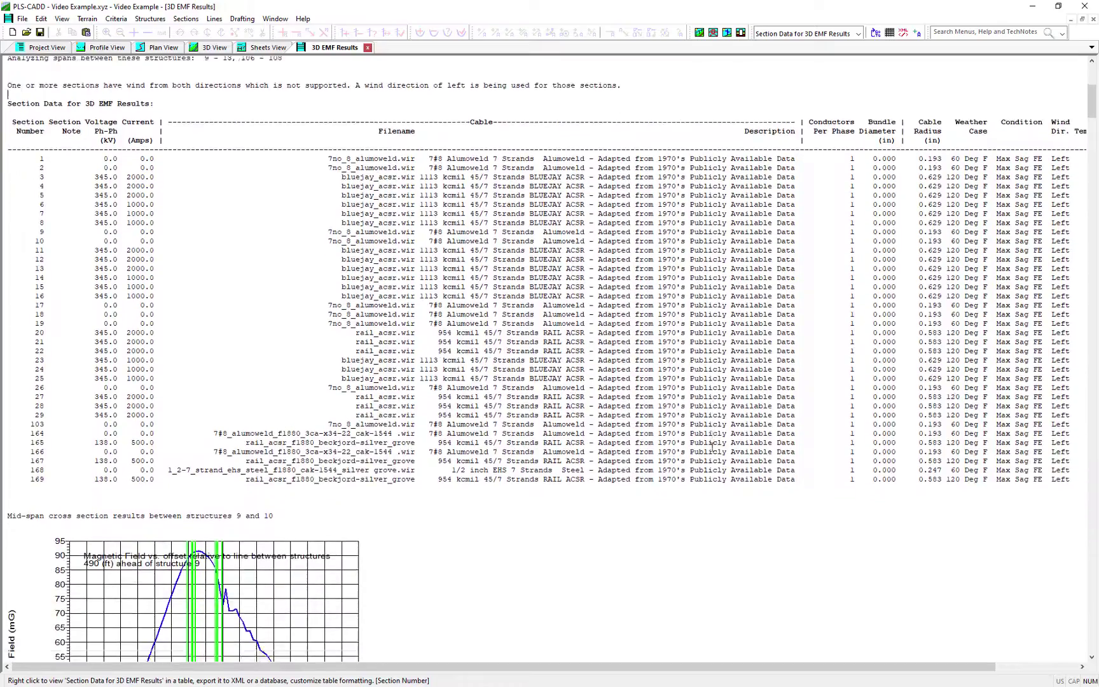
{"action": "scroll", "coordinate": [711, 446], "scroll_direction": "down", "scroll_amount": 9}
{"action": "scroll", "coordinate": [712, 446], "scroll_direction": "down", "scroll_amount": 3}
{"action": "scroll", "coordinate": [712, 447], "scroll_direction": "down", "scroll_amount": 4}
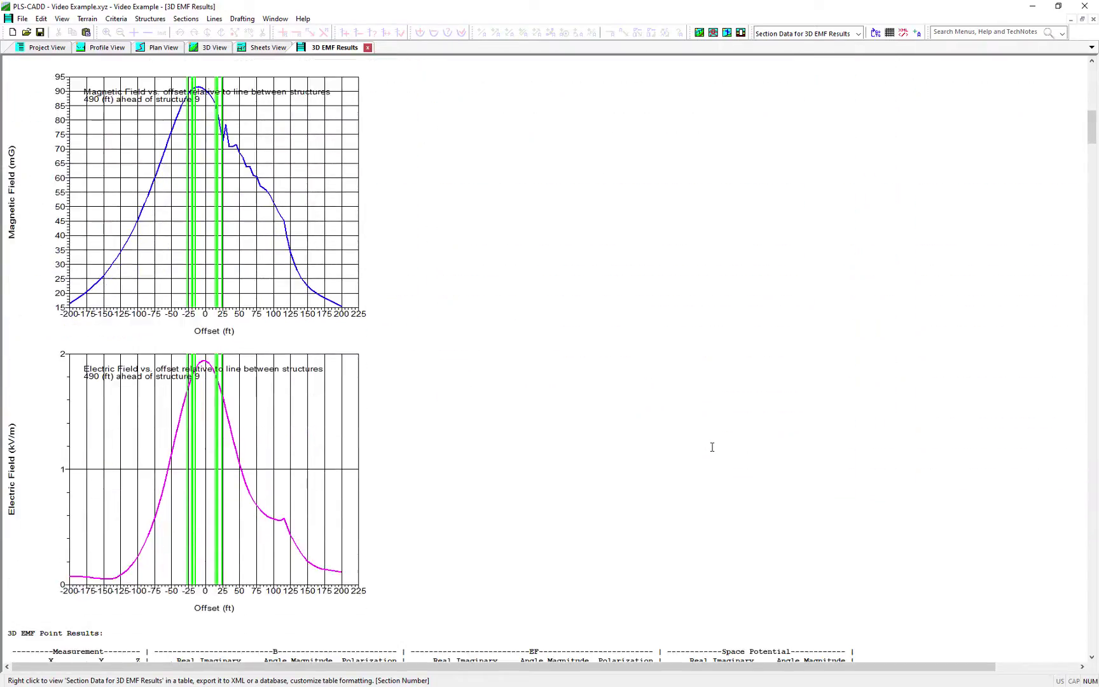
{"action": "scroll", "coordinate": [713, 447], "scroll_direction": "down", "scroll_amount": 14}
{"action": "scroll", "coordinate": [712, 446], "scroll_direction": "down", "scroll_amount": 15}
{"action": "scroll", "coordinate": [712, 446], "scroll_direction": "down", "scroll_amount": 7}
{"action": "scroll", "coordinate": [713, 446], "scroll_direction": "down", "scroll_amount": 14}
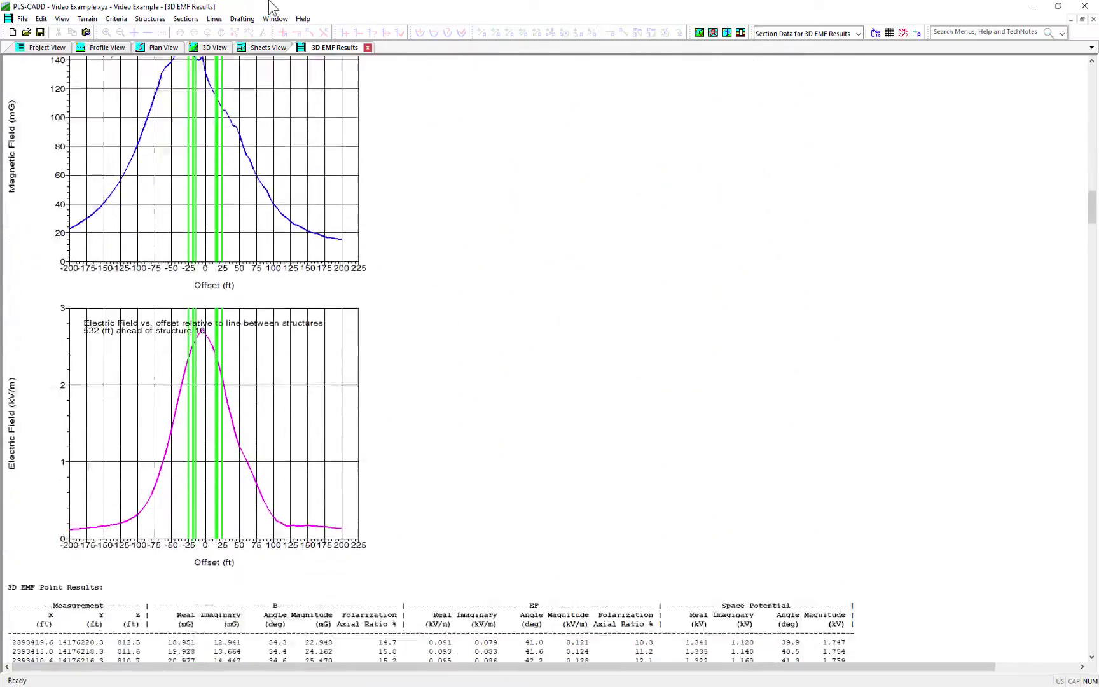
{"action": "scroll", "coordinate": [712, 446], "scroll_direction": "down", "scroll_amount": 9}
{"action": "left_click", "coordinate": [368, 48]}
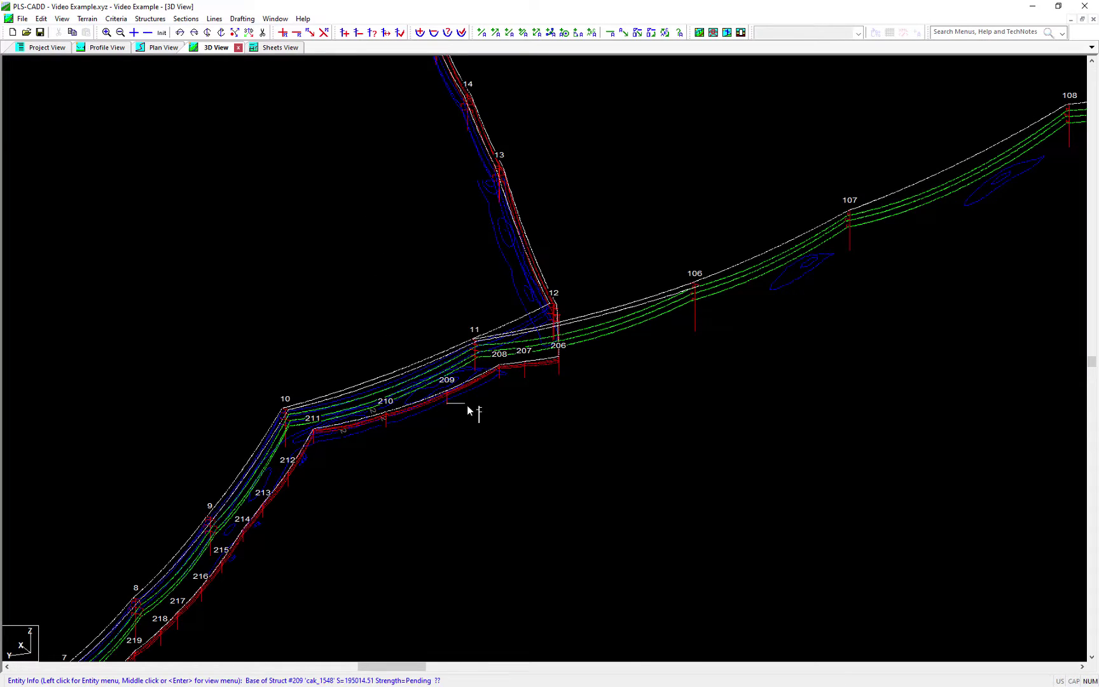
{"action": "scroll", "coordinate": [406, 438], "scroll_direction": "up", "scroll_amount": 1}
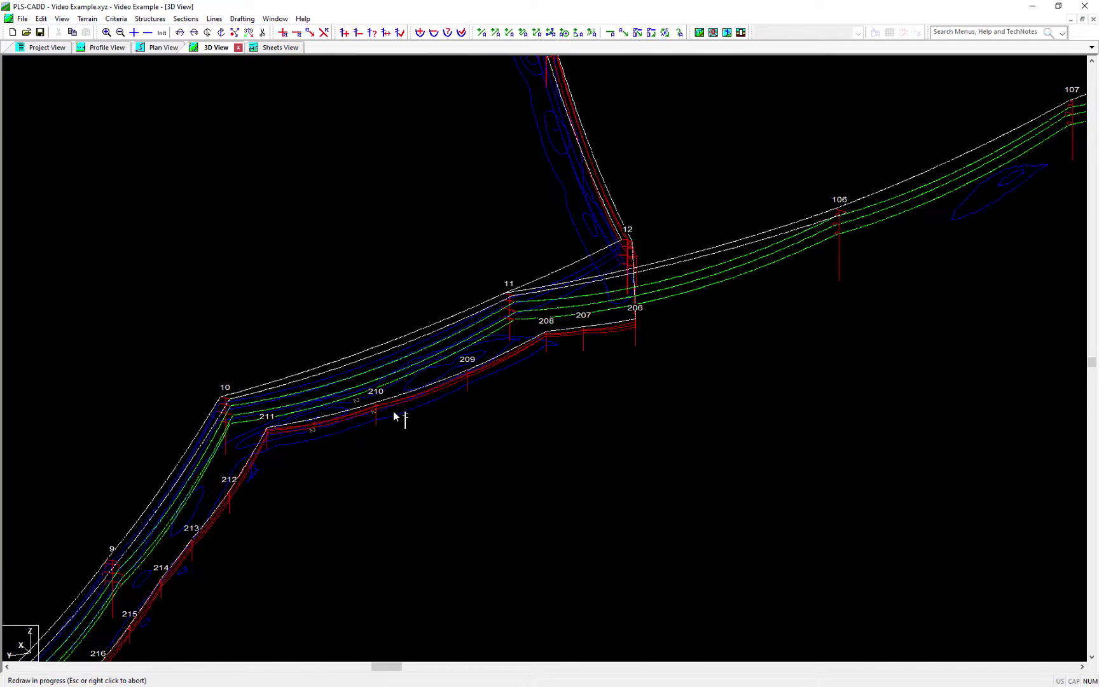
{"action": "scroll", "coordinate": [408, 420], "scroll_direction": "up", "scroll_amount": 1}
{"action": "middle_click_drag", "start_coordinate": [430, 384], "coordinate": [501, 375]}
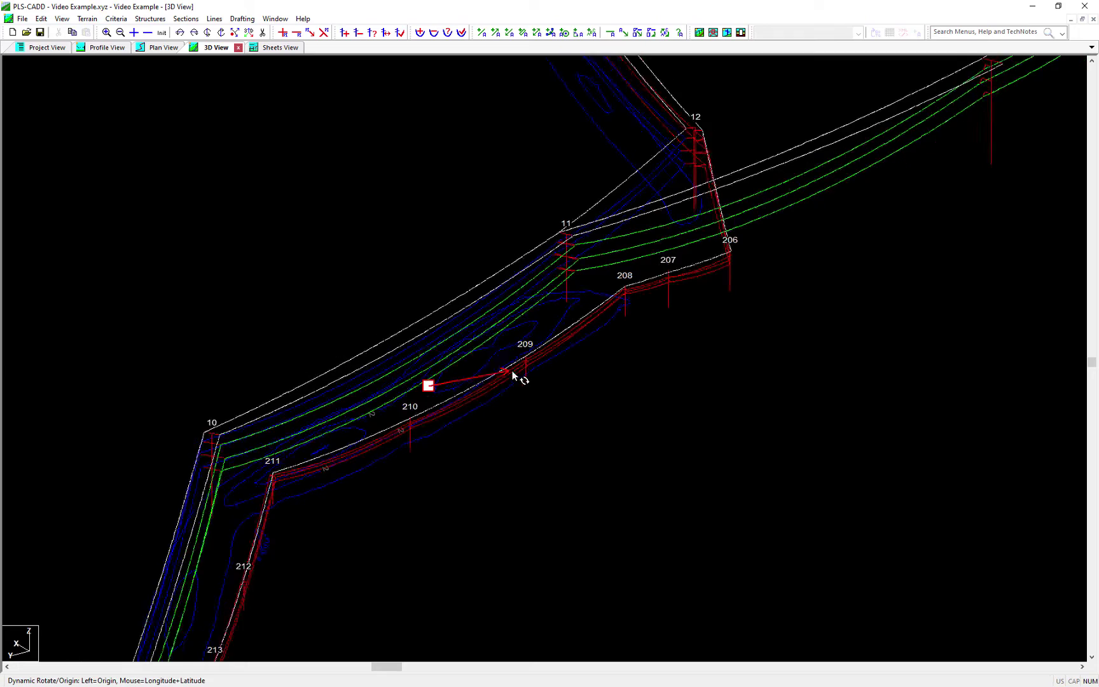
{"action": "left_click", "coordinate": [551, 388]}
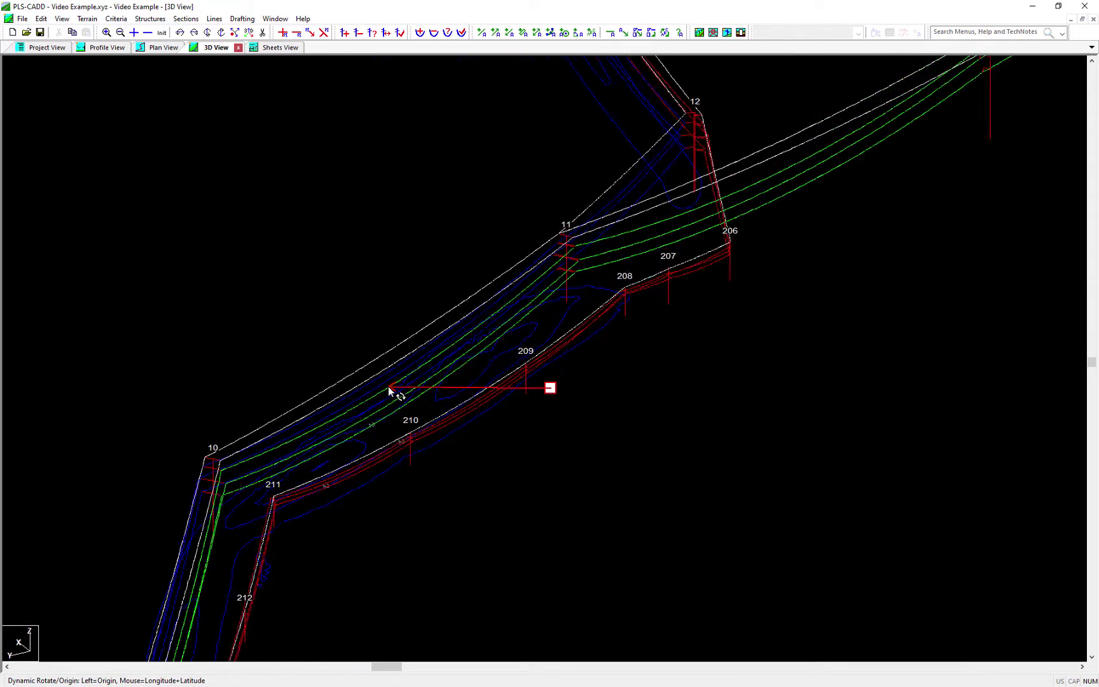
{"action": "left_click", "coordinate": [388, 387]}
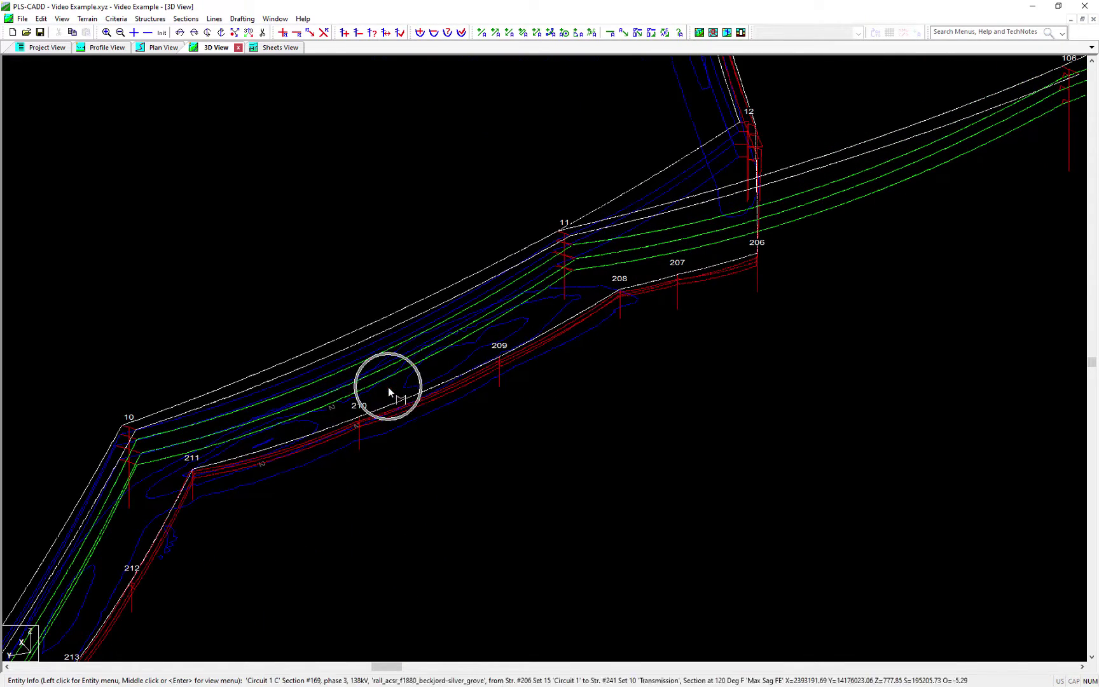
Set 5 mG magnetic contour interval and 140 mG limit, then calculate 3D EMF.
{"action": "left_click", "coordinate": [185, 18]}
{"action": "mouse_move", "coordinate": [258, 312]}
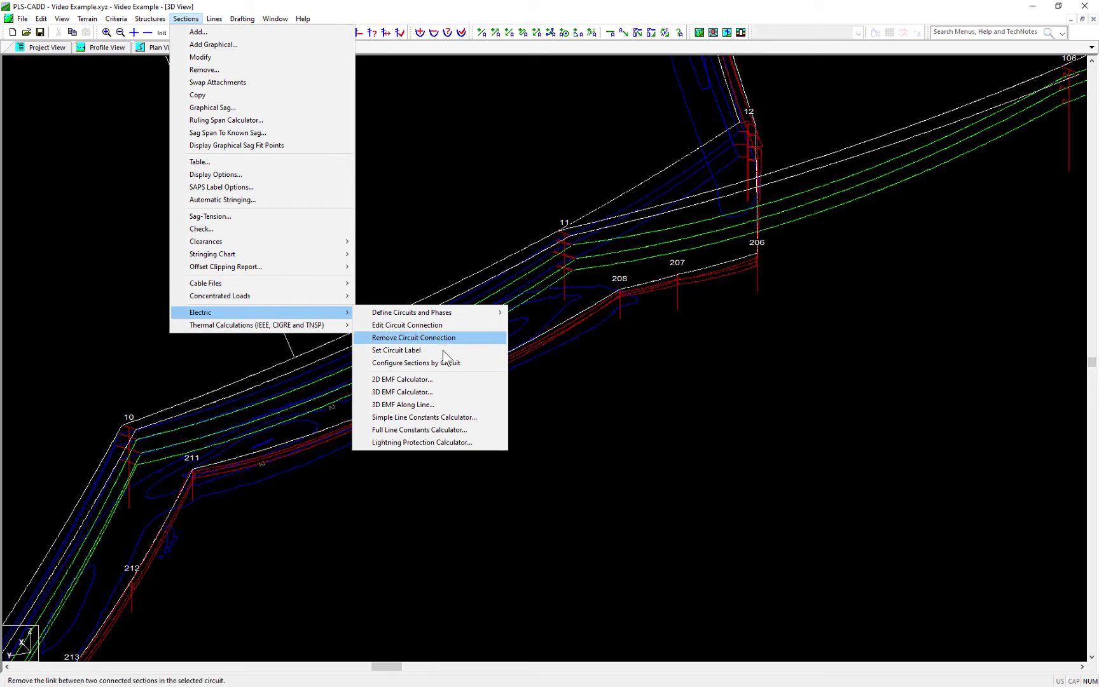
{"action": "left_click", "coordinate": [441, 397]}
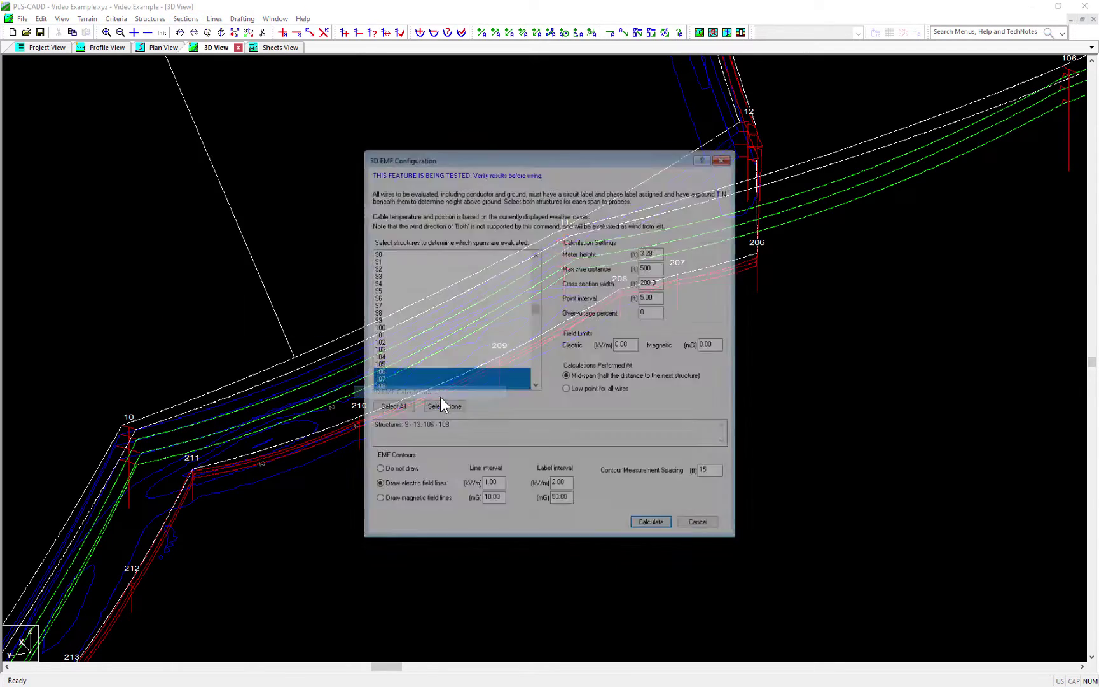
{"action": "double_click", "coordinate": [491, 500]}
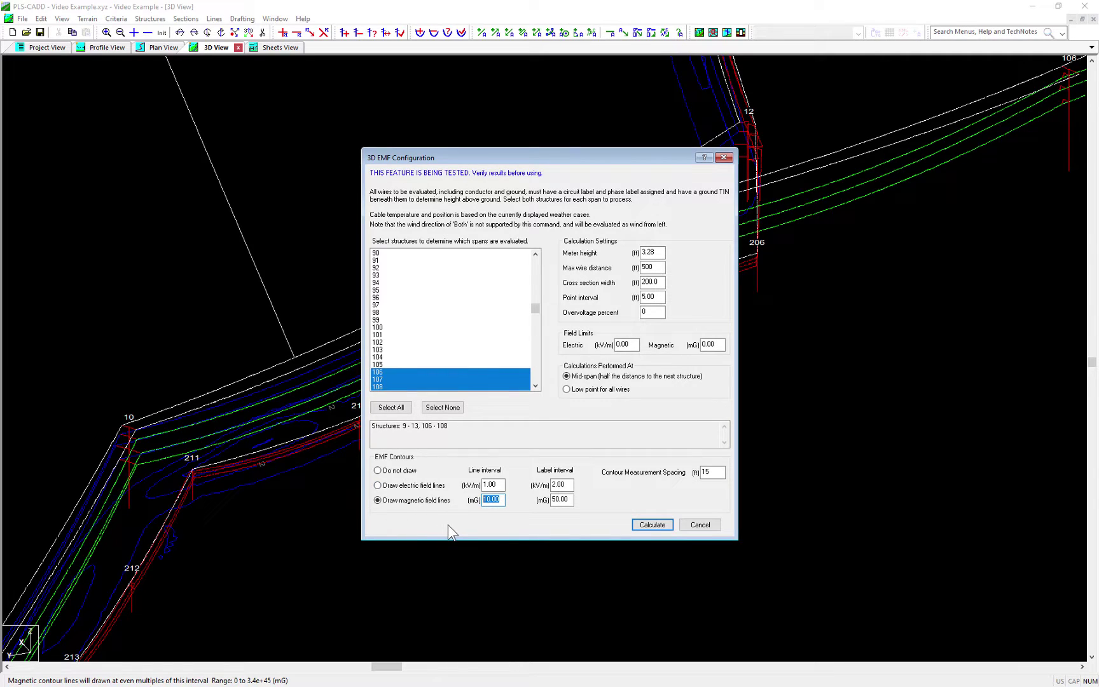
{"action": "type", "text": "5"}
{"action": "double_click", "coordinate": [724, 345]}
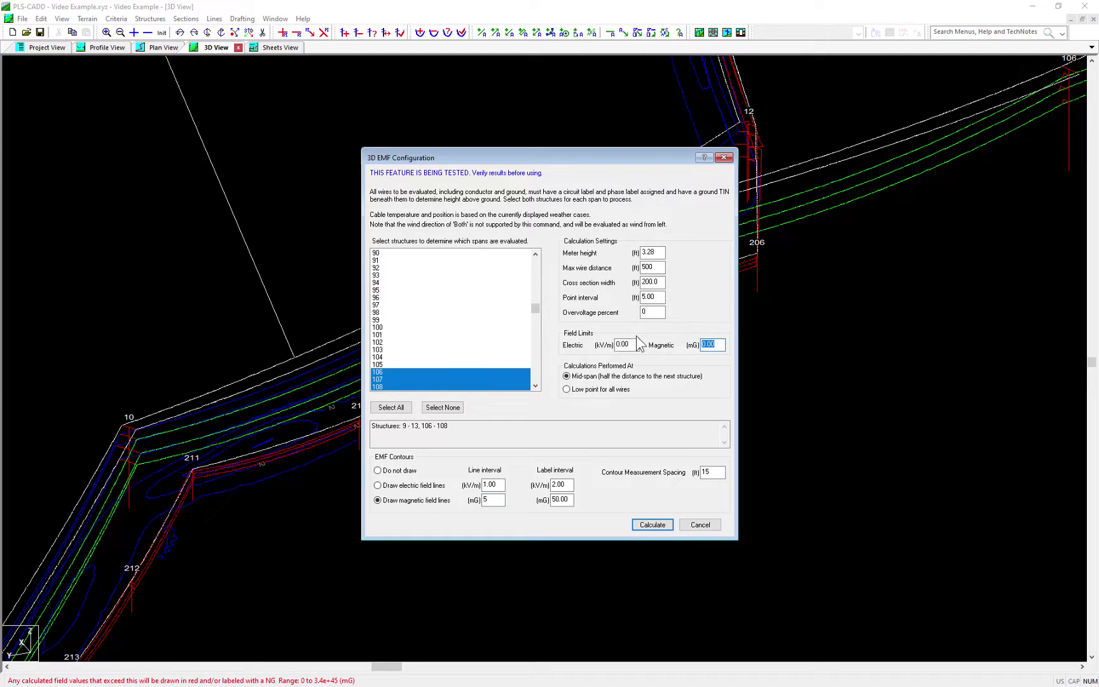
{"action": "type", "text": "140"}
{"action": "left_click", "coordinate": [646, 527]}
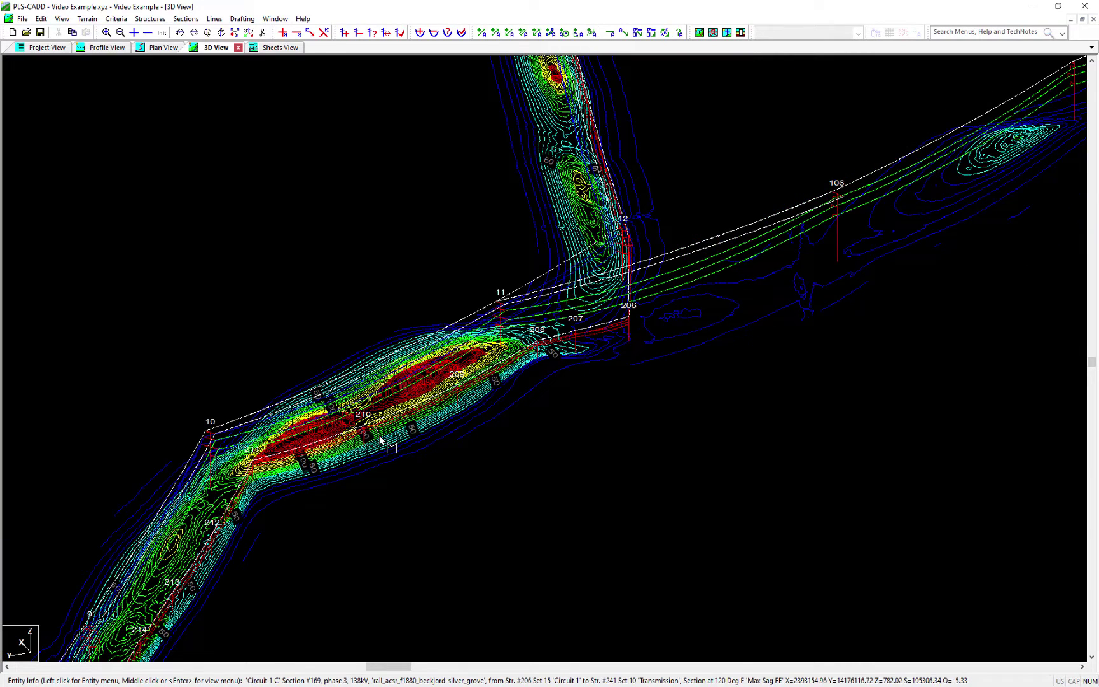
{"action": "scroll", "coordinate": [417, 400], "scroll_direction": "up", "scroll_amount": 2}
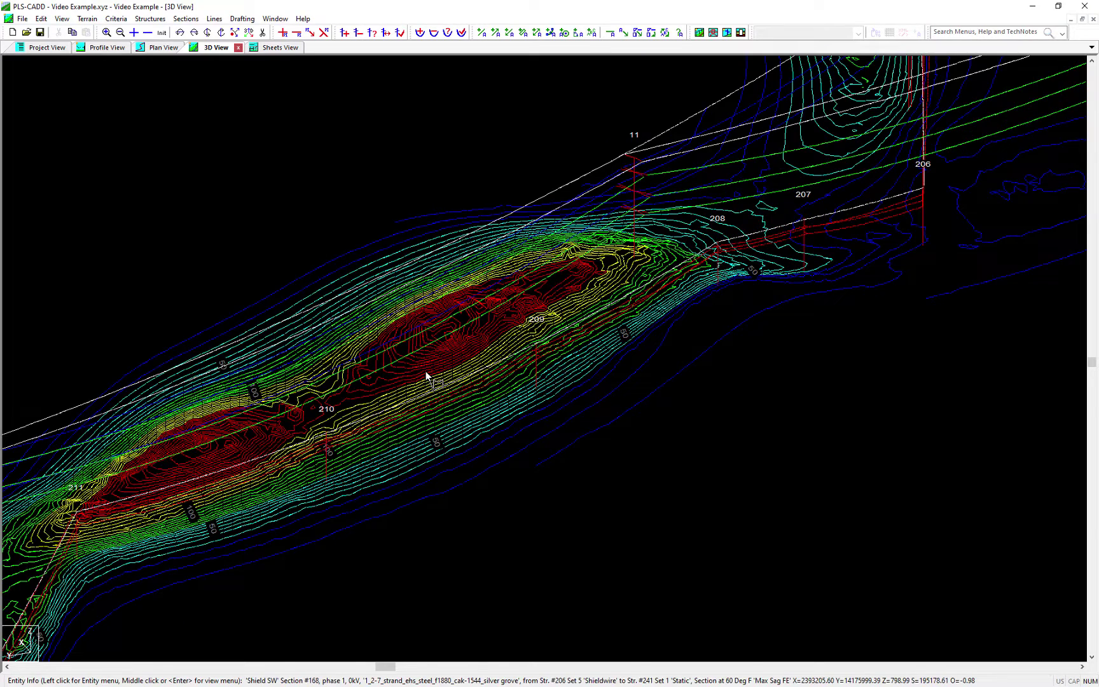
Orbit and pan the 3D view to inspect the magnetic field contours near tower 209.
{"action": "left_click", "coordinate": [426, 370]}
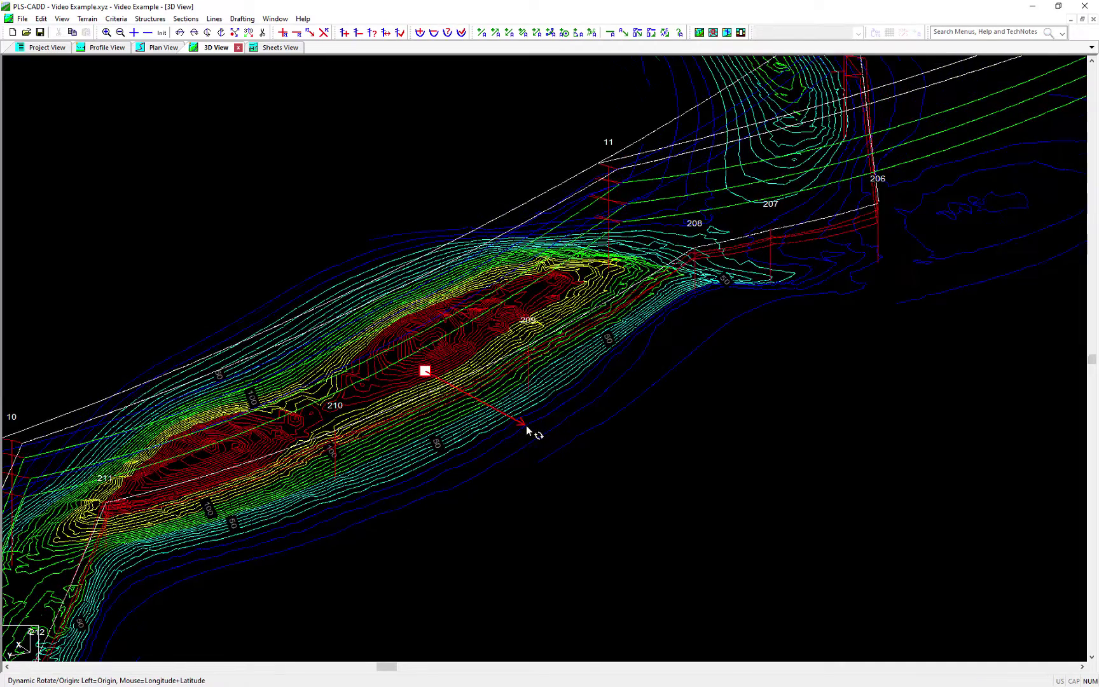
{"action": "left_click", "coordinate": [577, 428]}
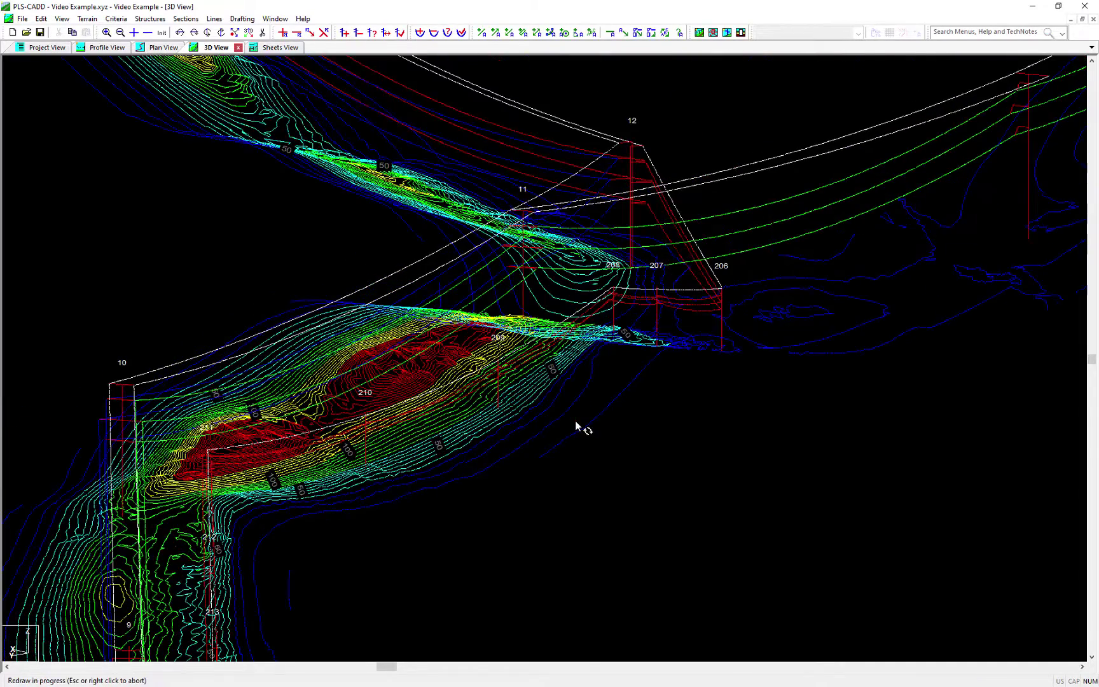
{"action": "left_click", "coordinate": [543, 413]}
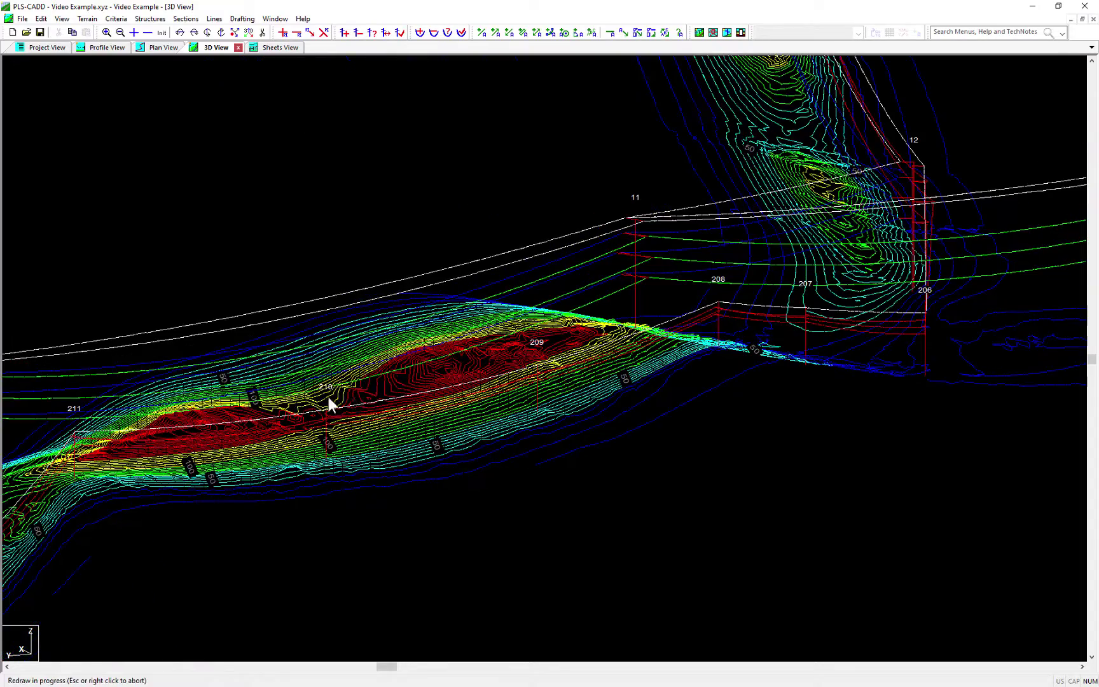
{"action": "left_click", "coordinate": [367, 380]}
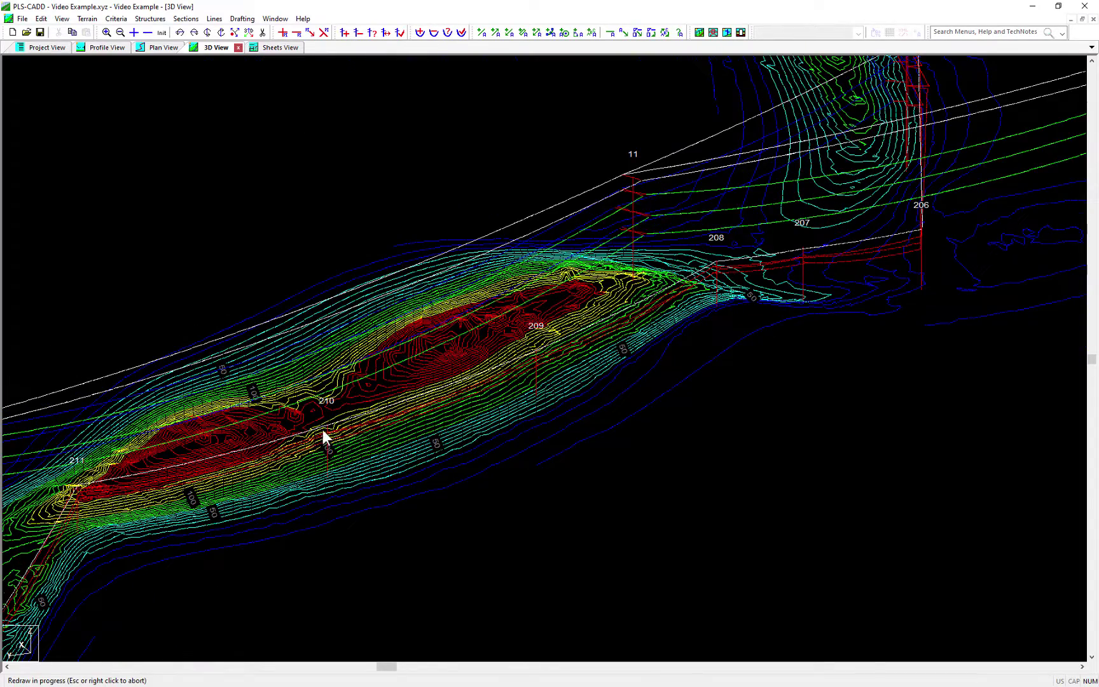
{"action": "left_click", "coordinate": [295, 496]}
{"action": "scroll", "coordinate": [332, 478], "scroll_direction": "down", "scroll_amount": 2}
{"action": "left_click", "coordinate": [353, 465]}
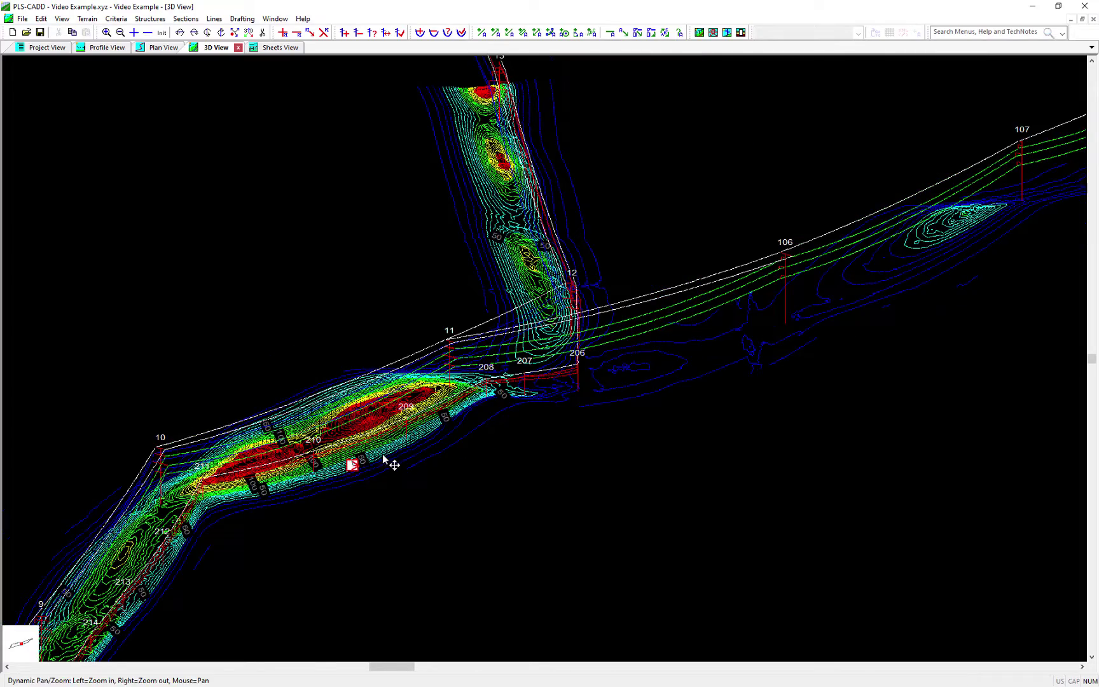
{"action": "left_click", "coordinate": [434, 449]}
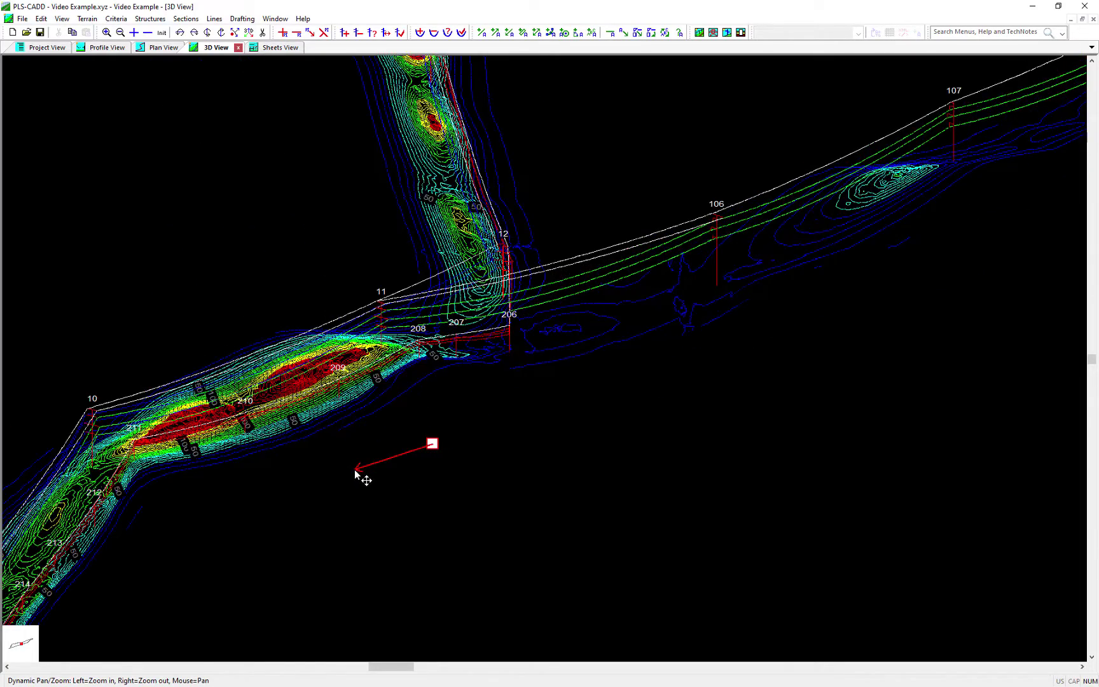
{"action": "left_click", "coordinate": [382, 475]}
{"action": "scroll", "coordinate": [507, 296], "scroll_direction": "up", "scroll_amount": 1}
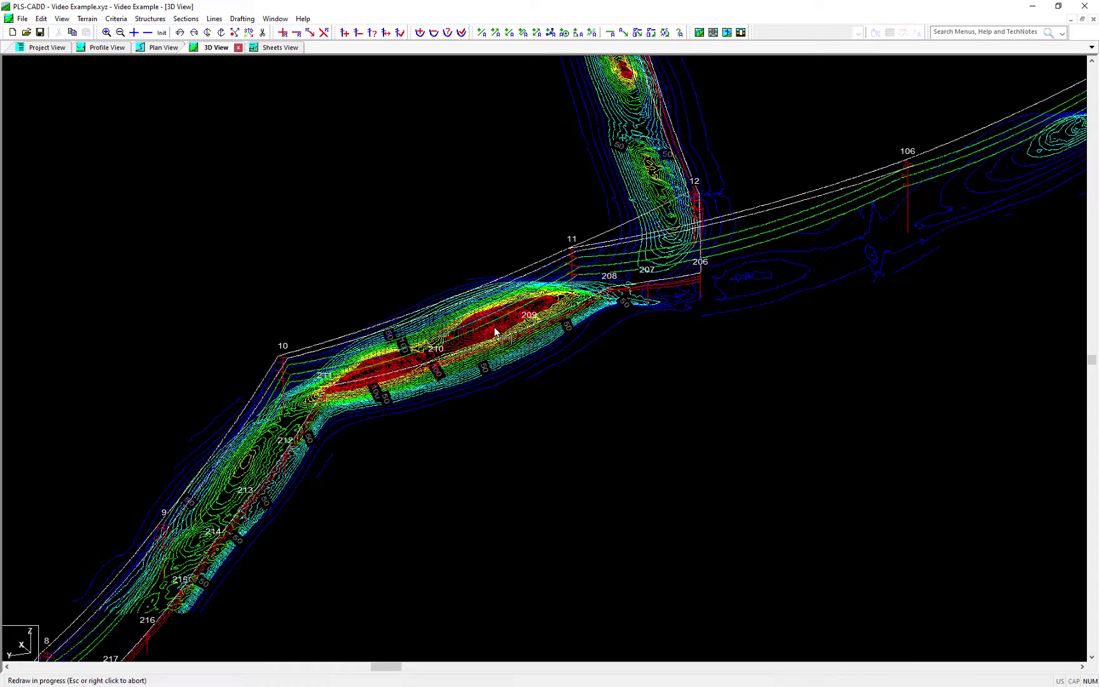
{"action": "scroll", "coordinate": [508, 289], "scroll_direction": "up", "scroll_amount": 1}
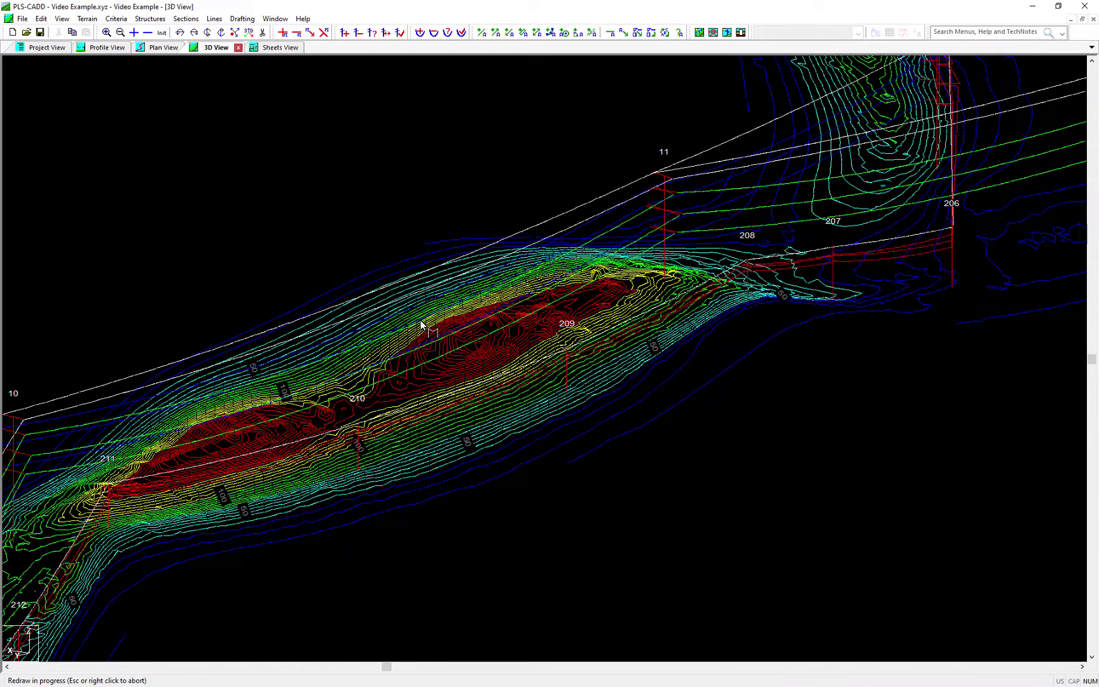
Switch to Plan View, zoom to the Nine Mile Rd crossing, and open the Sections menu.
{"action": "key", "text": "ctrl+Tab"}
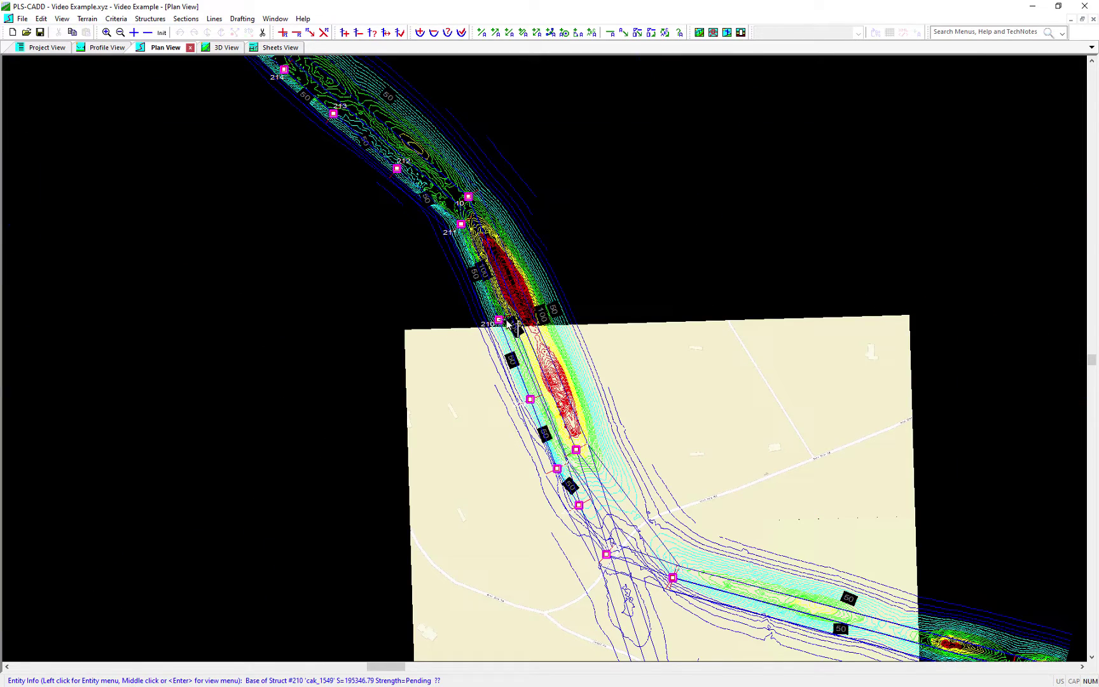
{"action": "scroll", "coordinate": [507, 327], "scroll_direction": "down", "scroll_amount": 1}
{"action": "scroll", "coordinate": [616, 489], "scroll_direction": "up", "scroll_amount": 1}
{"action": "scroll", "coordinate": [577, 491], "scroll_direction": "up", "scroll_amount": 1}
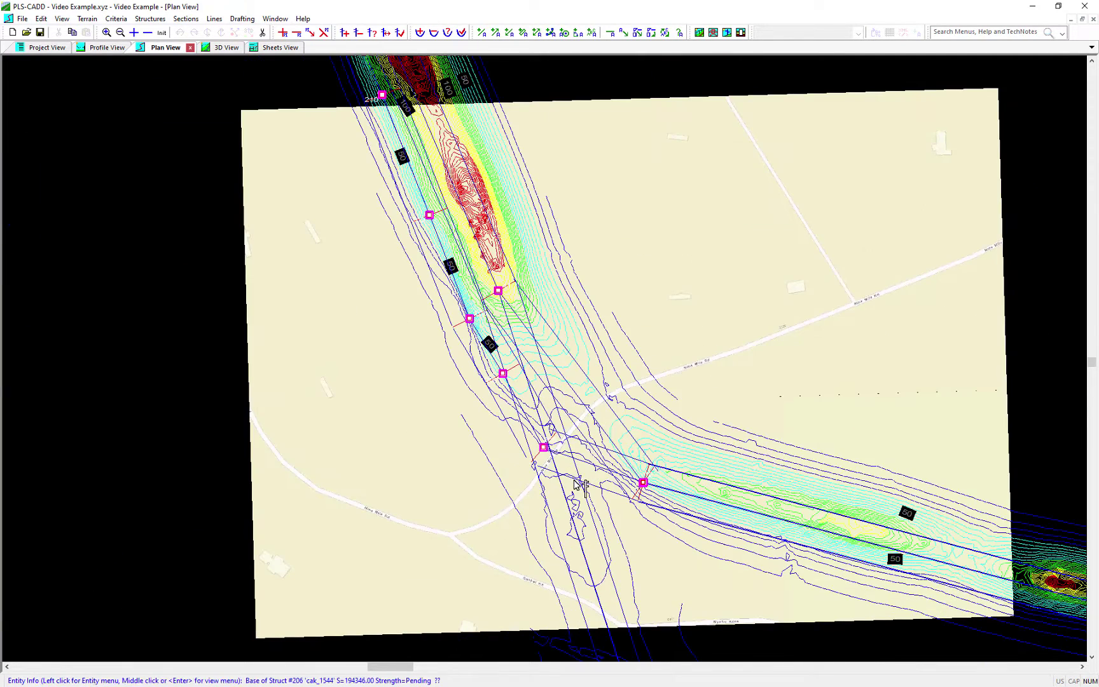
{"action": "scroll", "coordinate": [574, 497], "scroll_direction": "up", "scroll_amount": 1}
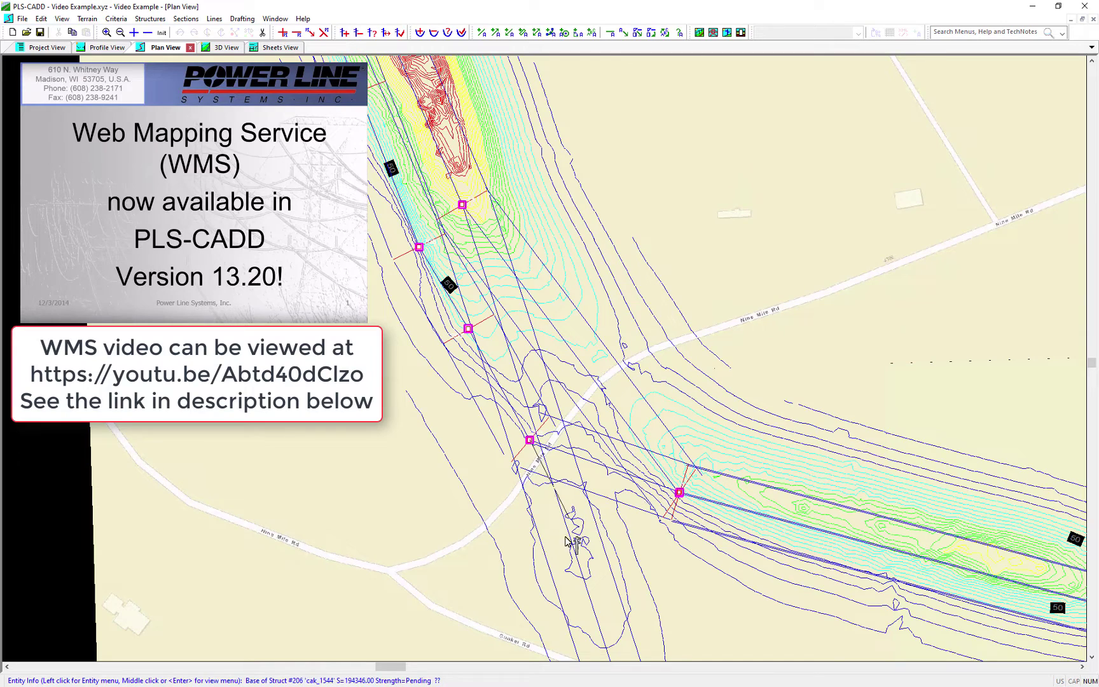
{"action": "scroll", "coordinate": [567, 554], "scroll_direction": "up", "scroll_amount": 1}
{"action": "left_click_drag", "start_coordinate": [566, 556], "coordinate": [483, 515]}
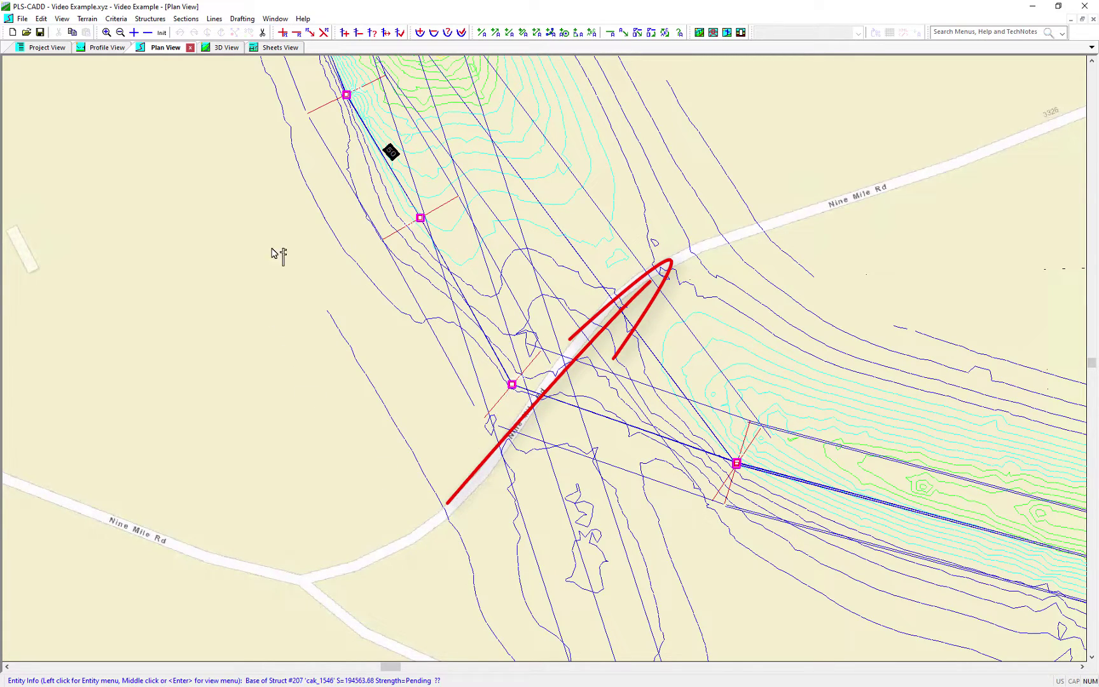
{"action": "left_click", "coordinate": [186, 17]}
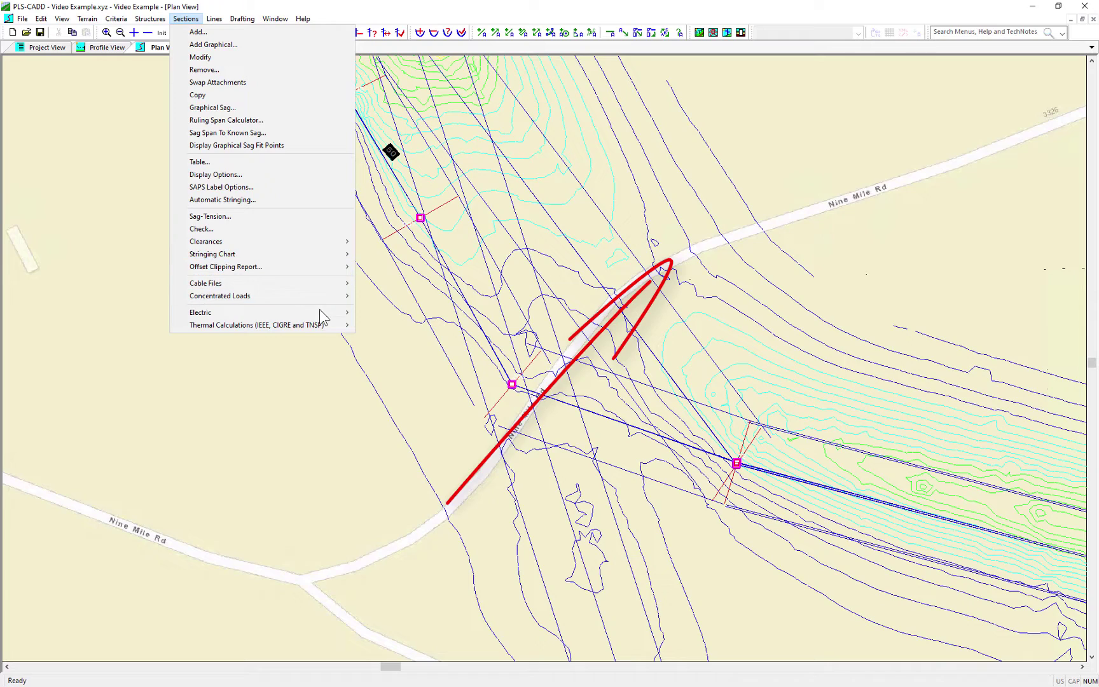
{"action": "mouse_move", "coordinate": [262, 313]}
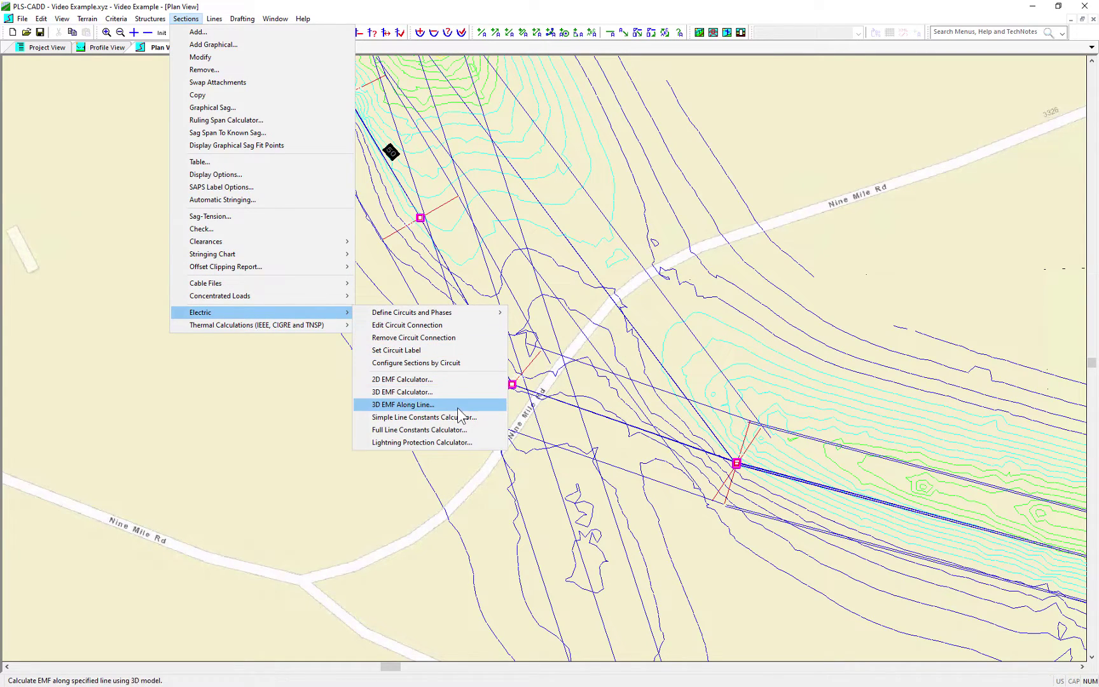
Start 3D EMF Along Line and pick the measurement line's two ends on Nine Mile Rd.
{"action": "left_click", "coordinate": [404, 405]}
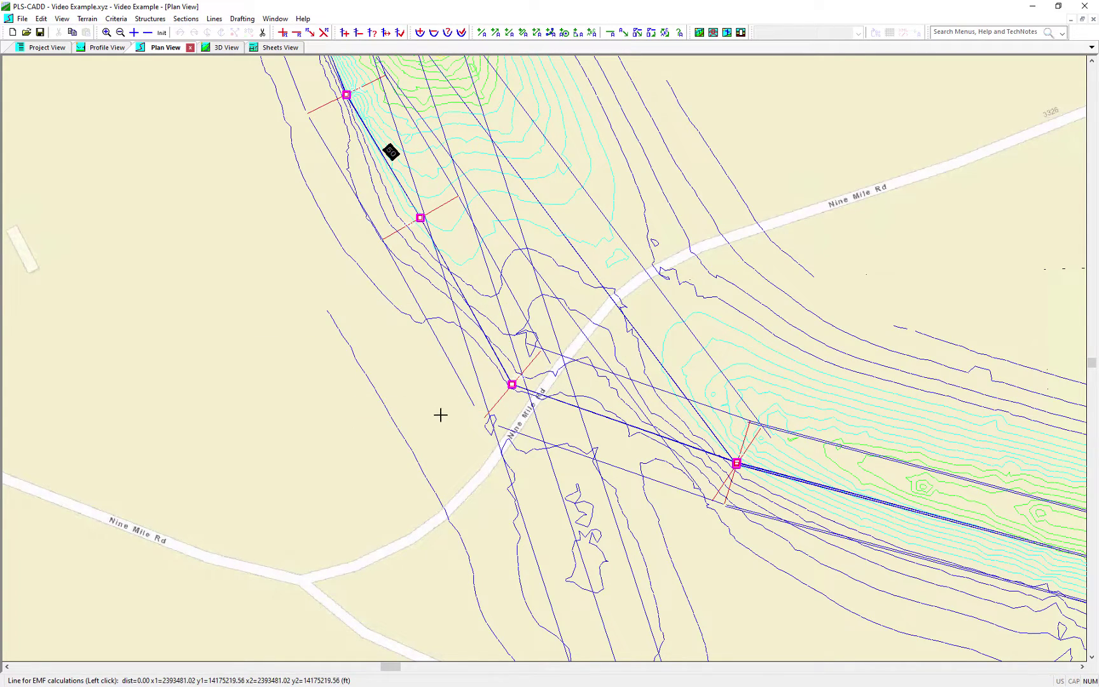
{"action": "left_click", "coordinate": [450, 512]}
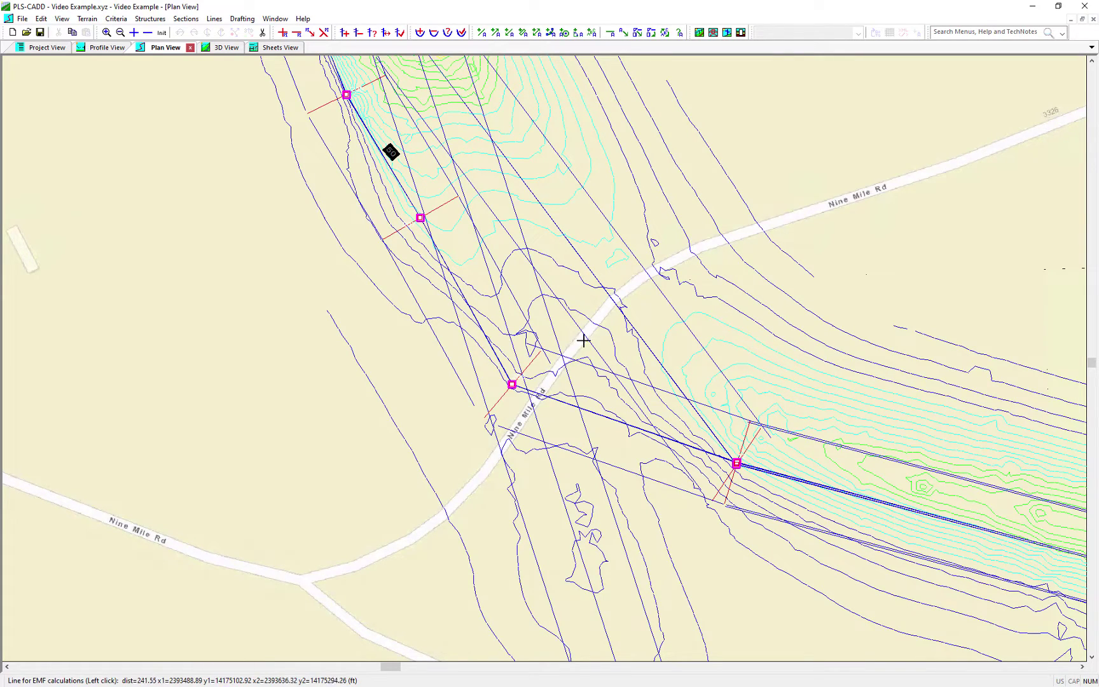
{"action": "left_click", "coordinate": [621, 290]}
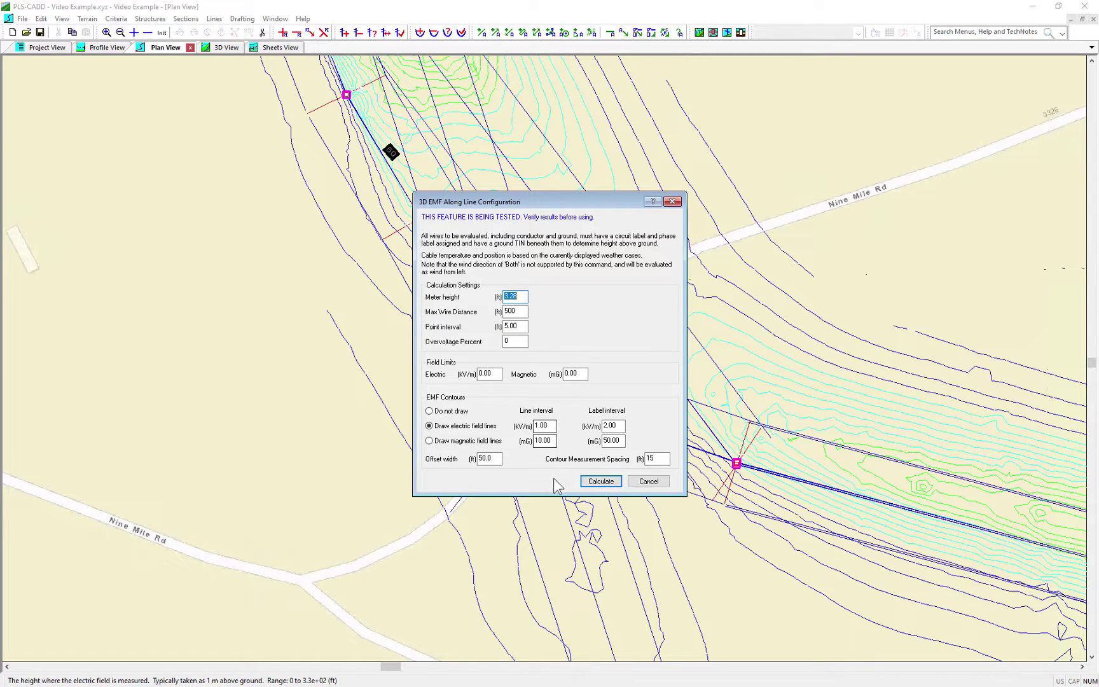
Choose Do not draw contours, calculate, and accept the section currents.
{"action": "left_click", "coordinate": [442, 411]}
{"action": "left_click", "coordinate": [617, 483]}
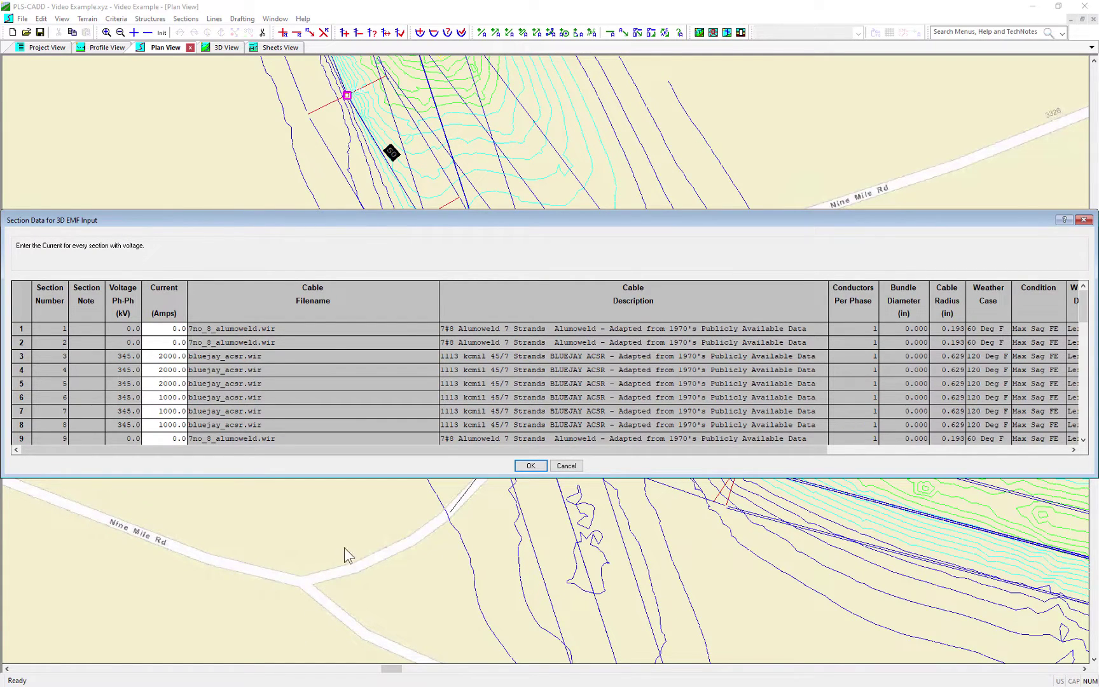
{"action": "left_click", "coordinate": [526, 465]}
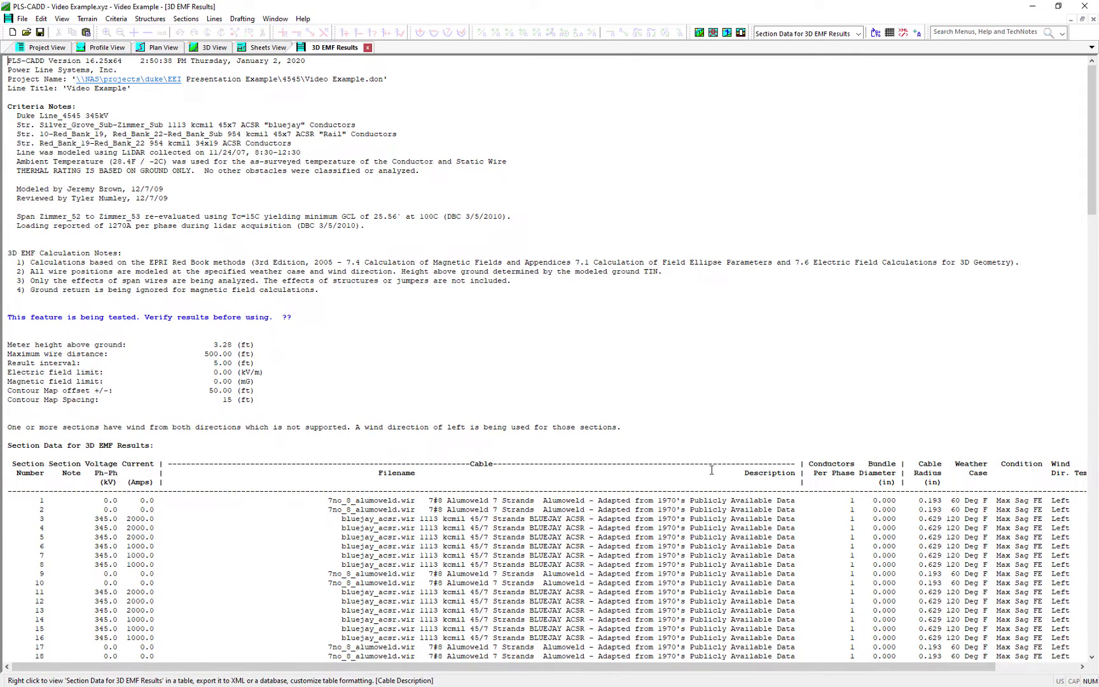
{"action": "scroll", "coordinate": [661, 458], "scroll_direction": "down", "scroll_amount": 4}
{"action": "scroll", "coordinate": [645, 463], "scroll_direction": "down", "scroll_amount": 7}
{"action": "scroll", "coordinate": [645, 462], "scroll_direction": "down", "scroll_amount": 9}
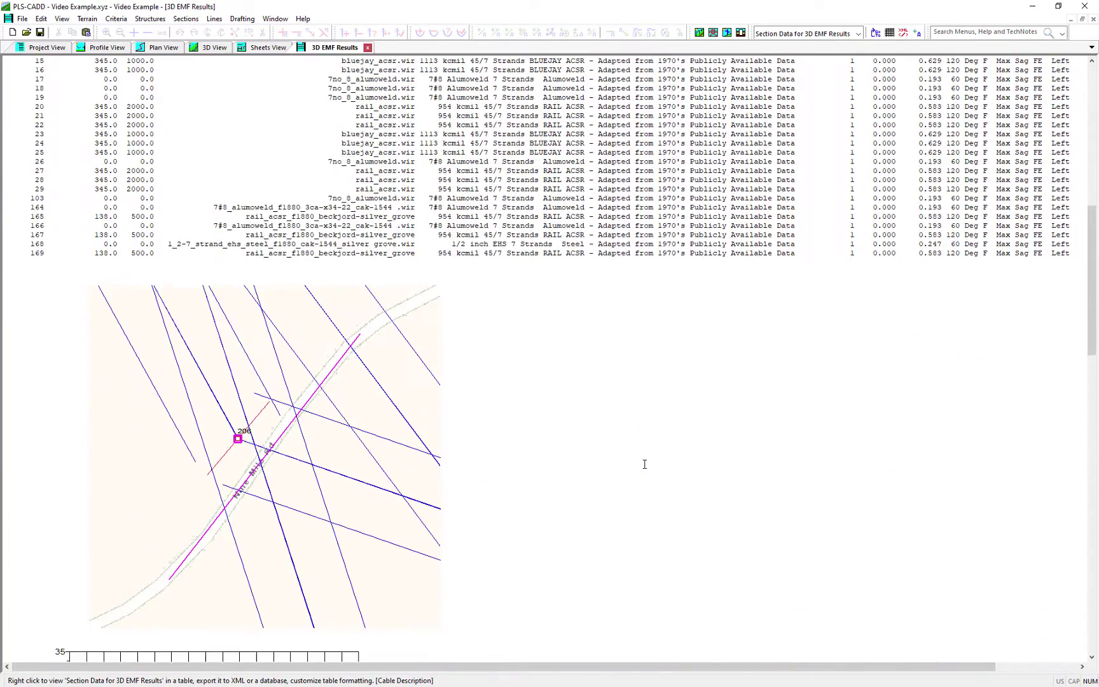
{"action": "scroll", "coordinate": [644, 463], "scroll_direction": "down", "scroll_amount": 2}
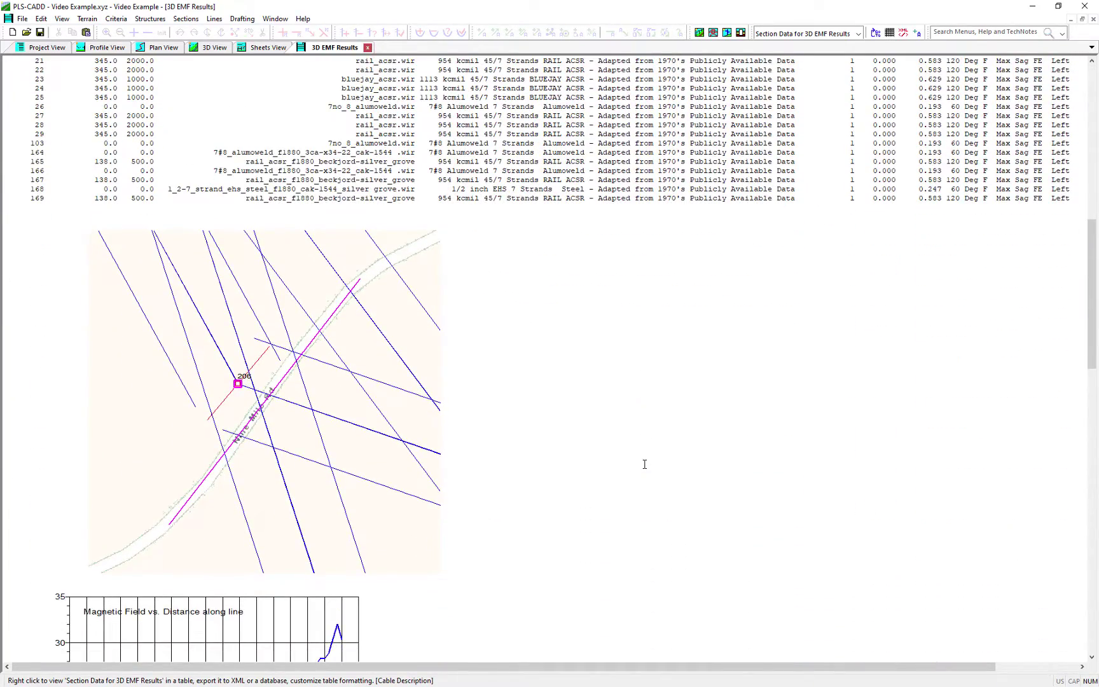
{"action": "scroll", "coordinate": [644, 465], "scroll_direction": "down", "scroll_amount": 3}
{"action": "scroll", "coordinate": [644, 464], "scroll_direction": "down", "scroll_amount": 5}
{"action": "scroll", "coordinate": [645, 464], "scroll_direction": "down", "scroll_amount": 20}
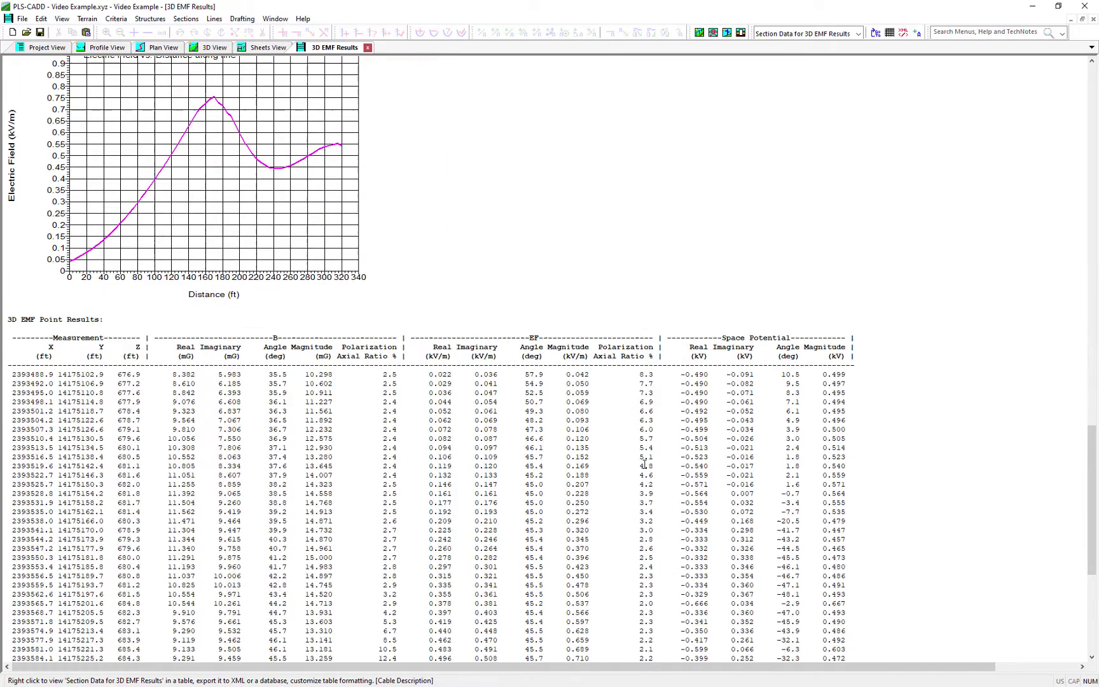
{"action": "scroll", "coordinate": [645, 464], "scroll_direction": "up", "scroll_amount": 12}
{"action": "scroll", "coordinate": [644, 463], "scroll_direction": "up", "scroll_amount": 10}
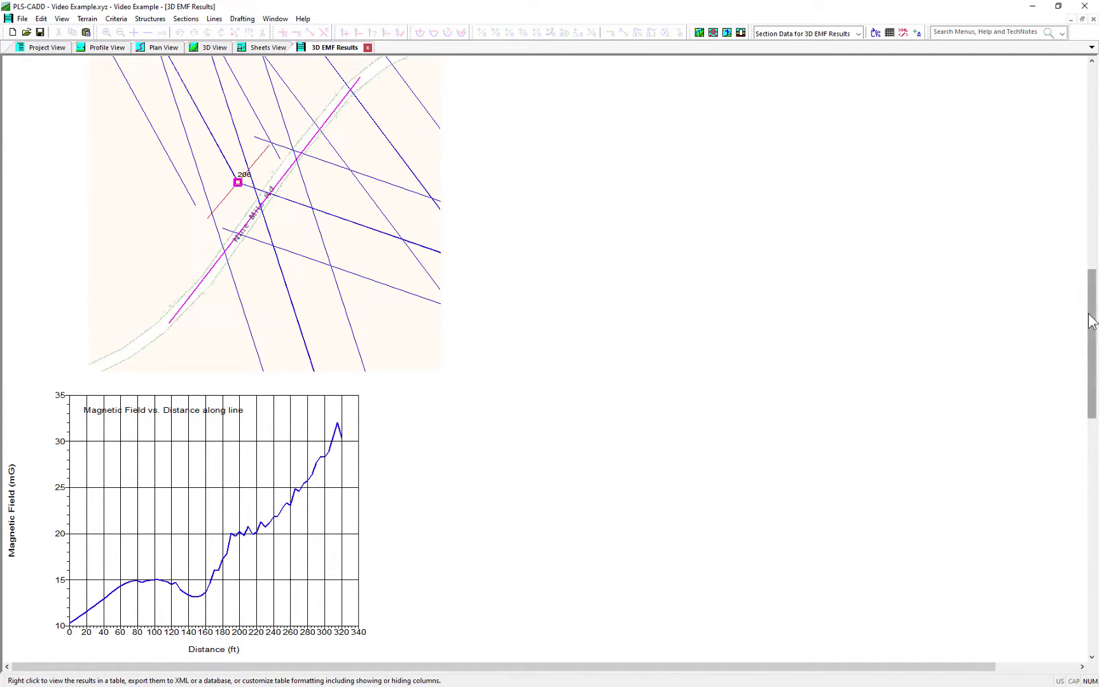
{"action": "left_click_drag", "start_coordinate": [1091, 323], "coordinate": [1090, 390]}
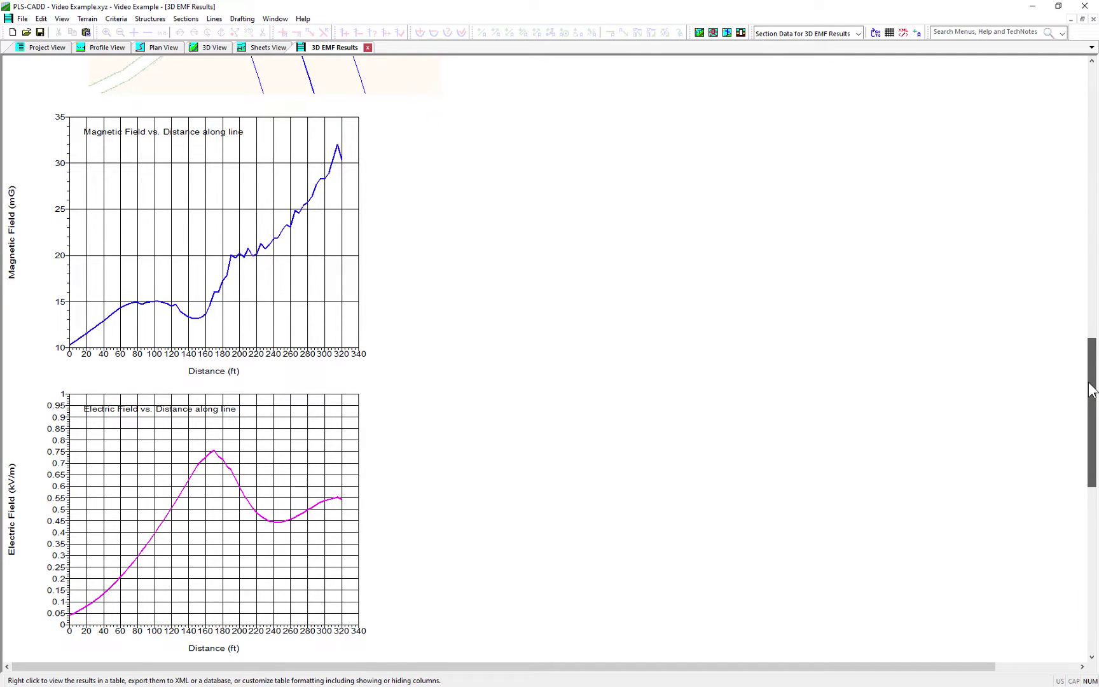
{"action": "mouse_move", "coordinate": [1090, 390]}
{"action": "left_mouse_down"}
{"action": "mouse_move", "coordinate": [1090, 296]}
{"action": "mouse_move", "coordinate": [1089, 414]}
{"action": "left_mouse_up"}
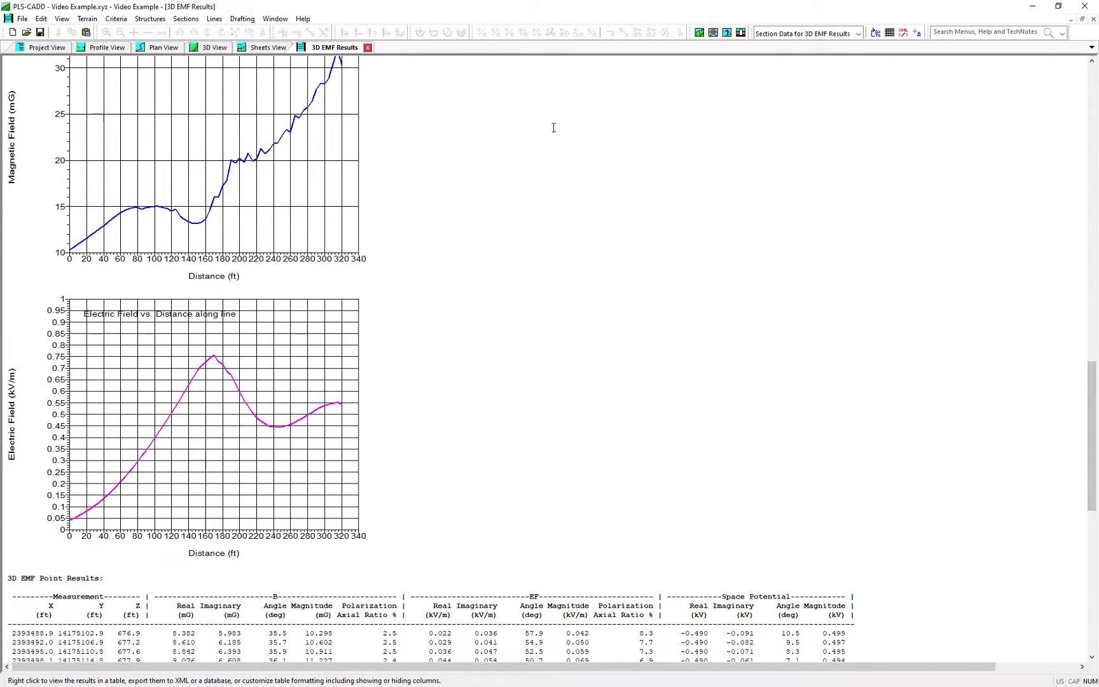